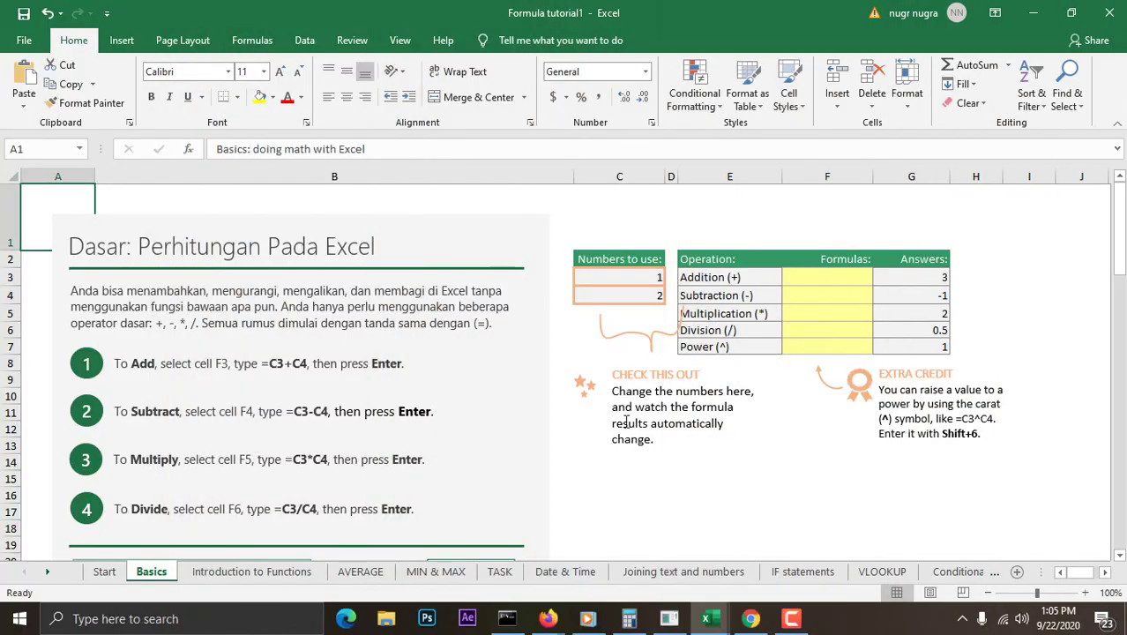
Dismiss the instruction text box and look over the sheet's cells
left_click(534, 446)
left_click(618, 466)
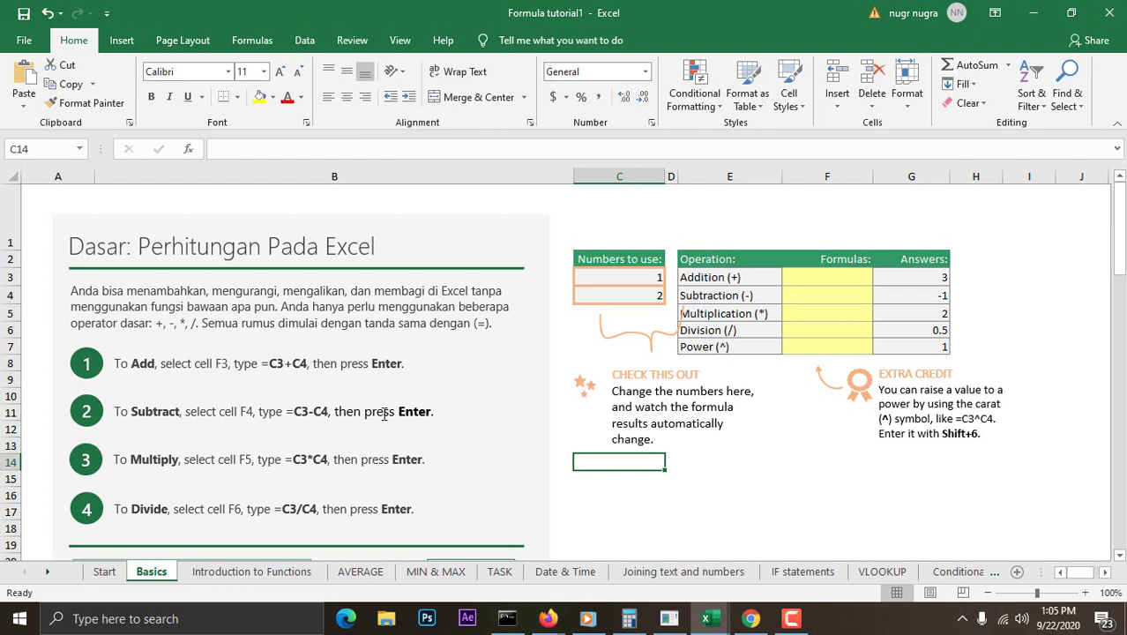
left_click(535, 433)
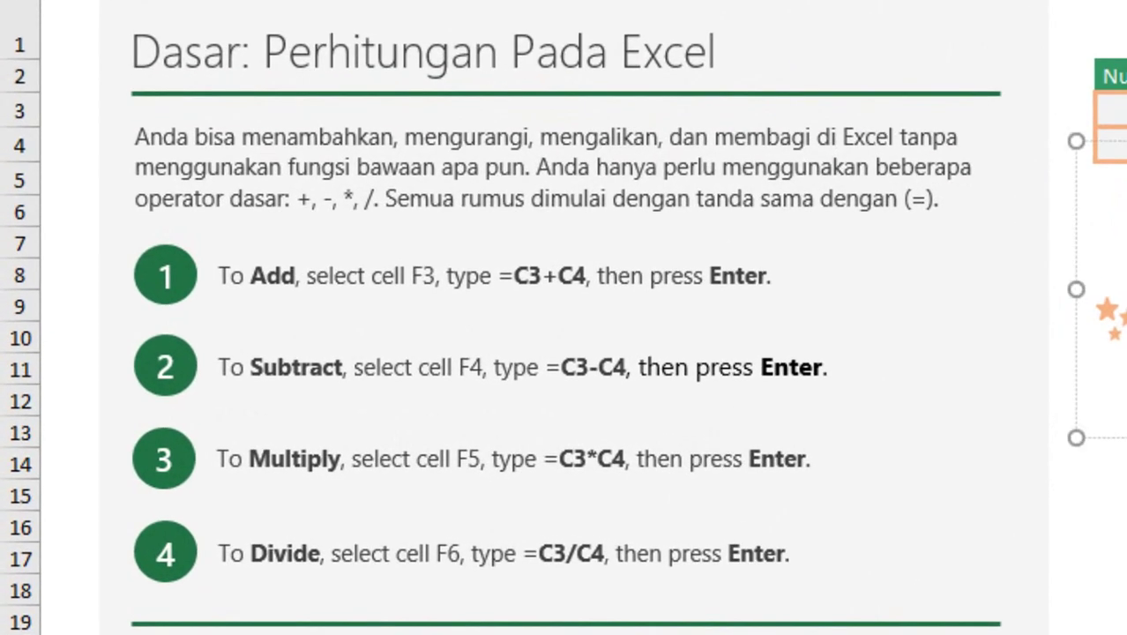
key("Escape")
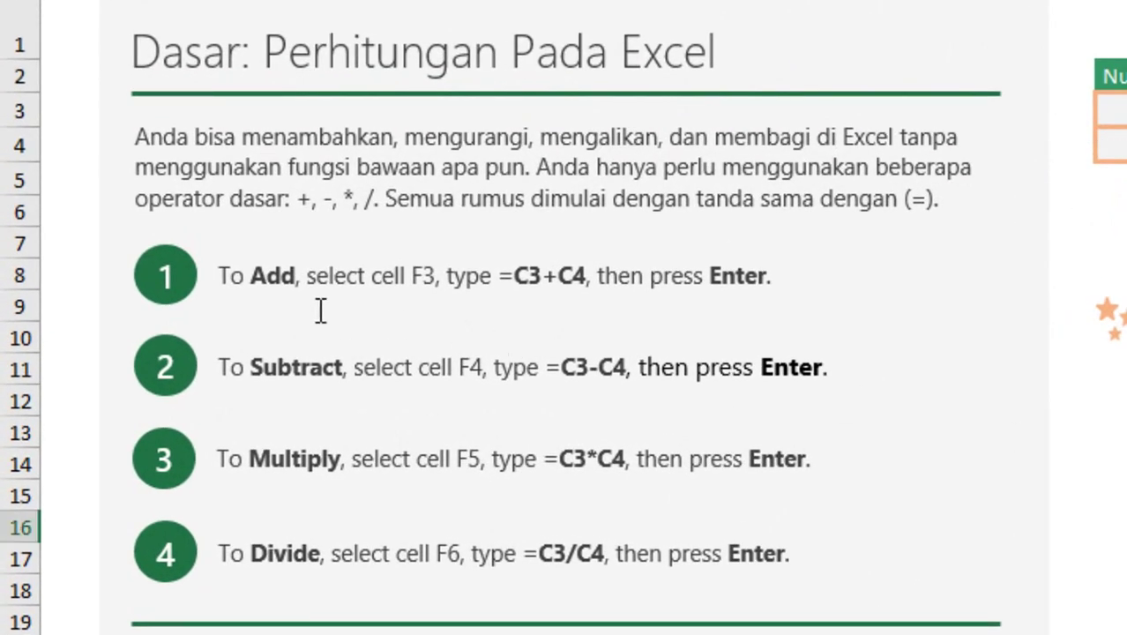
left_click(253, 283)
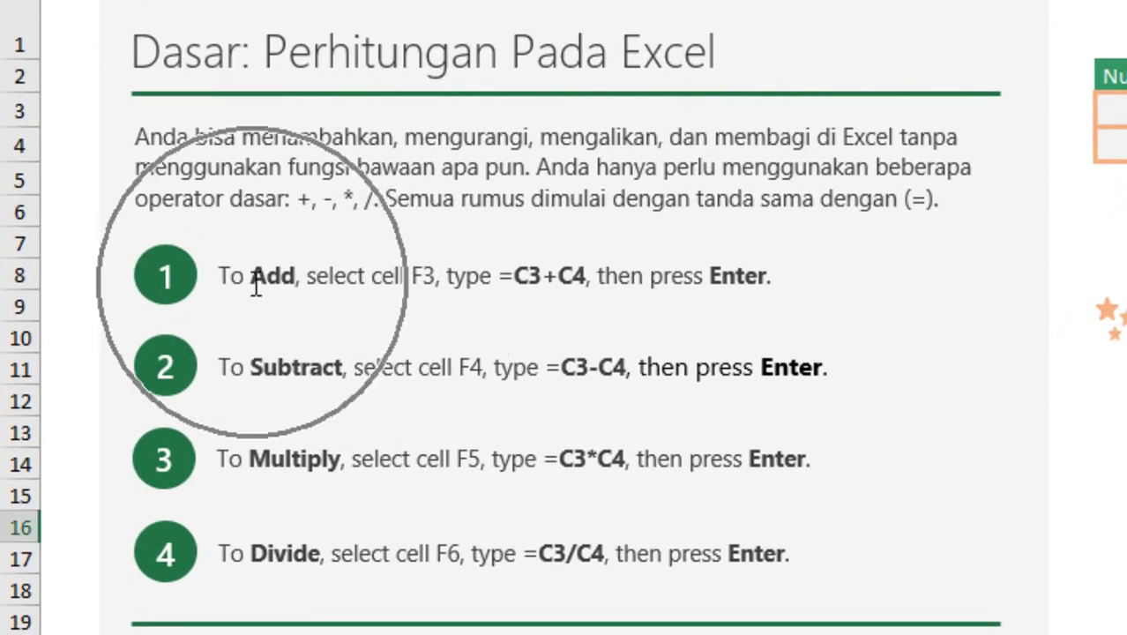
left_click(287, 375)
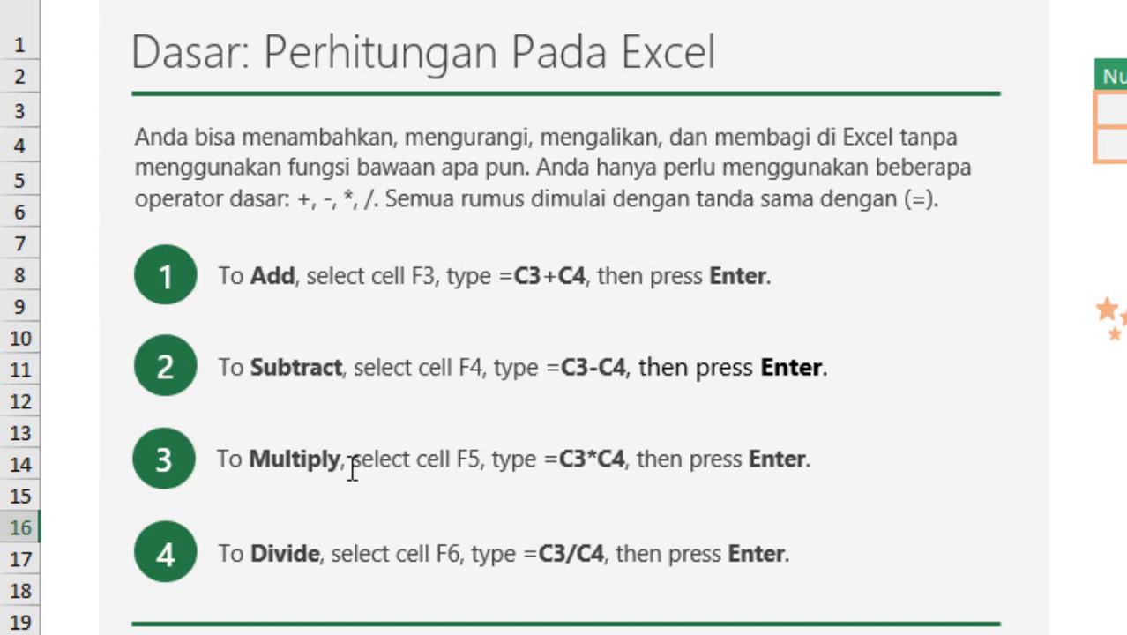
left_click(325, 465)
left_click(313, 551)
left_click(321, 289)
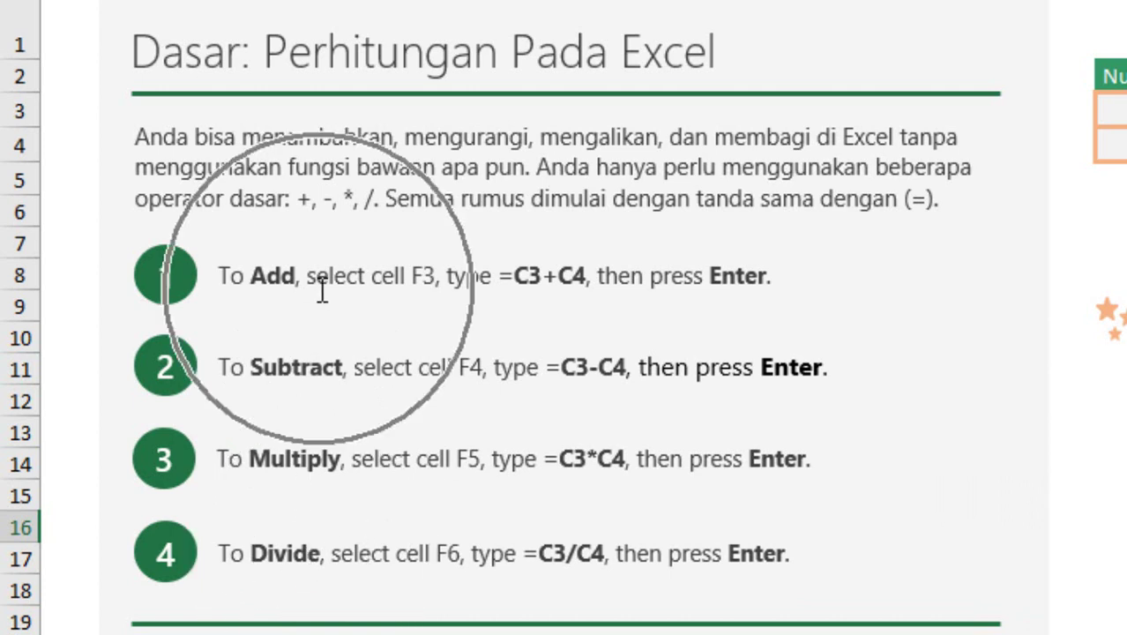
left_click(326, 403)
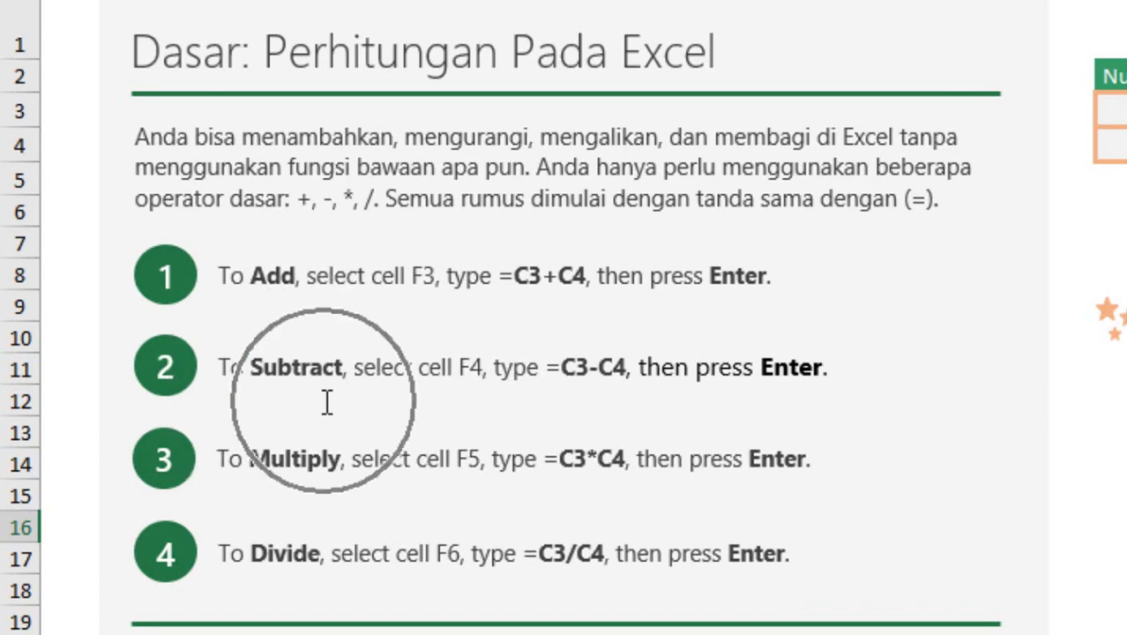
left_click(323, 534)
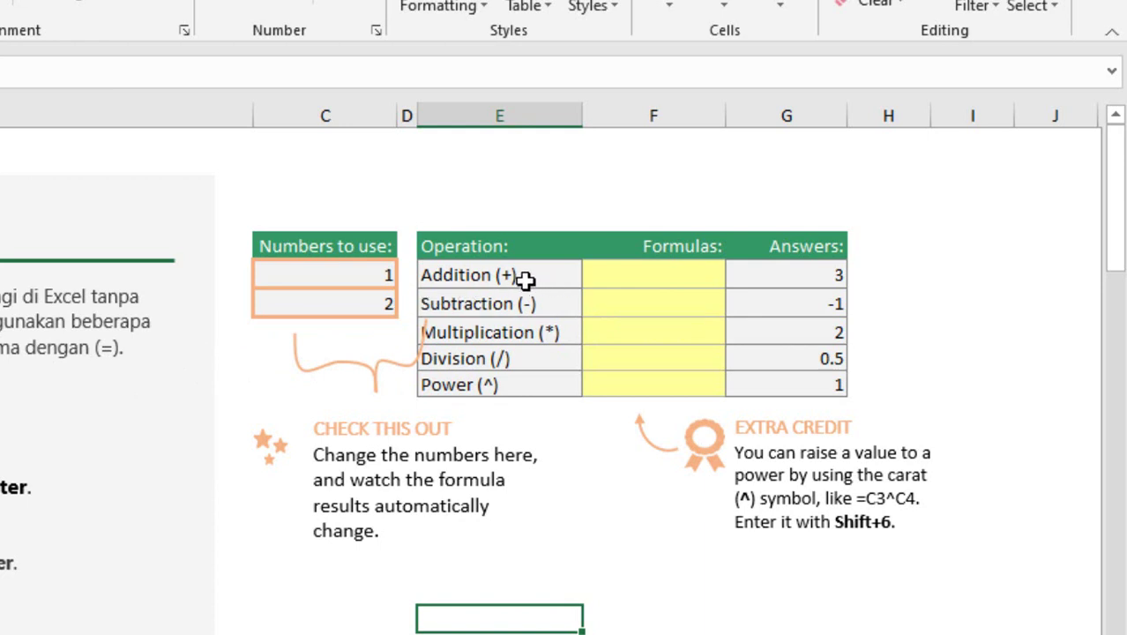
Review Addition cell F3 and its inputs C3 (1) and C4 (2), then select F3
left_click(646, 280)
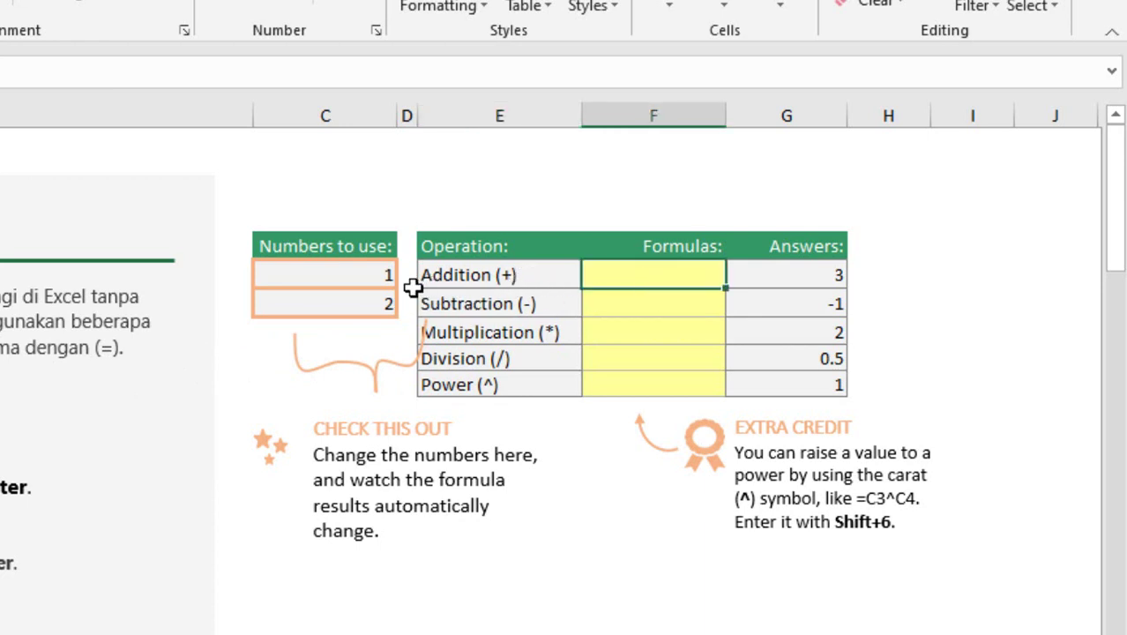
left_click(330, 270)
left_click(332, 302)
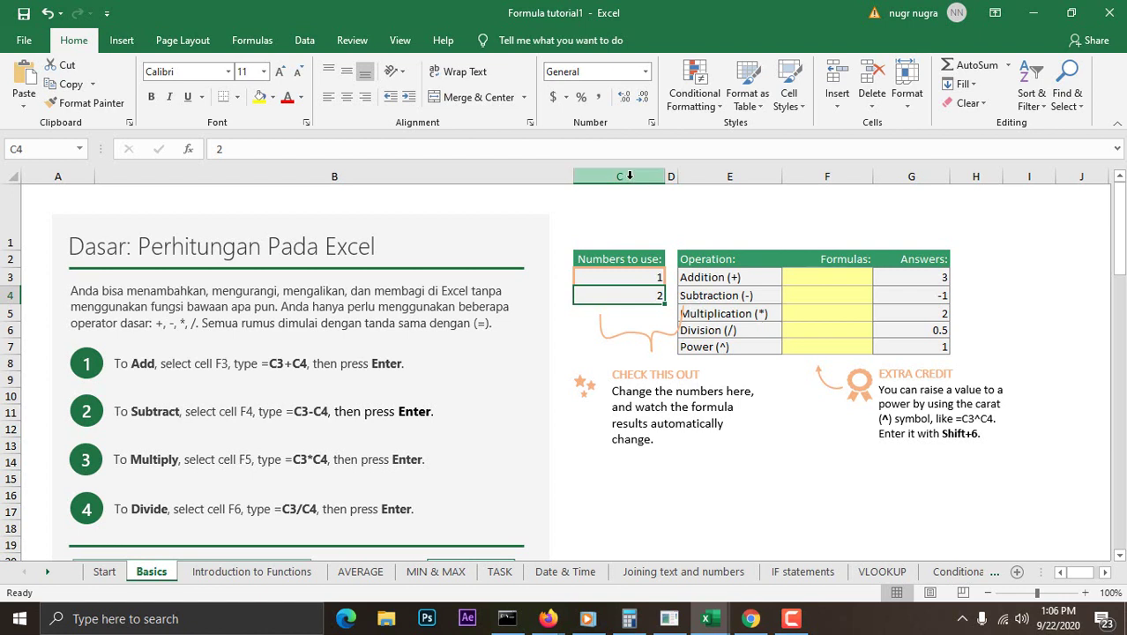
left_click(636, 278)
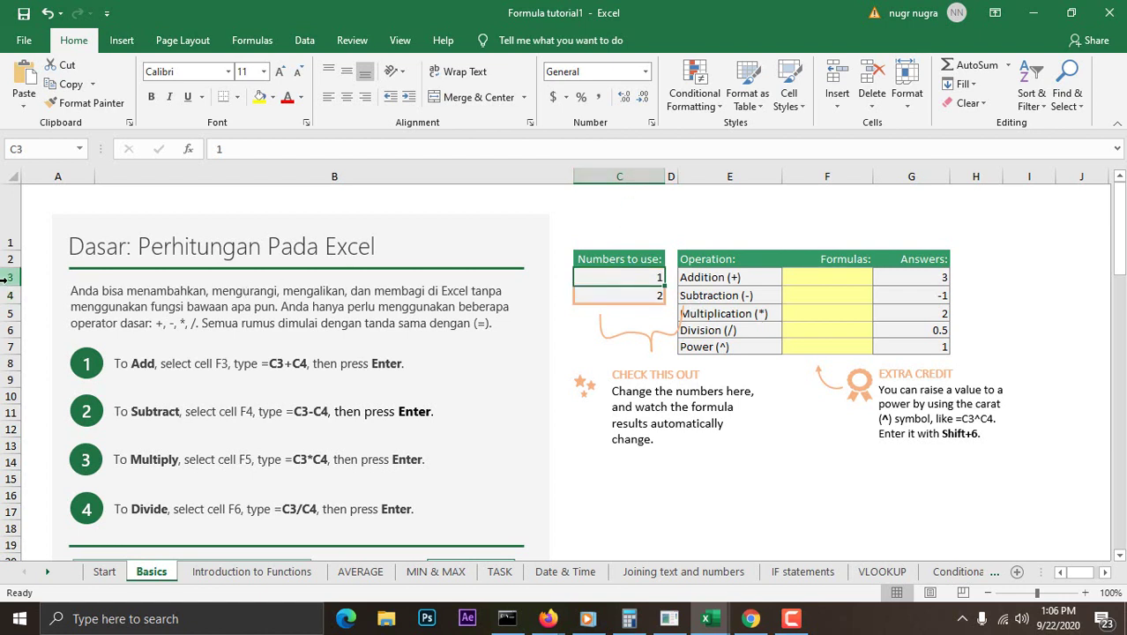
left_click(642, 299)
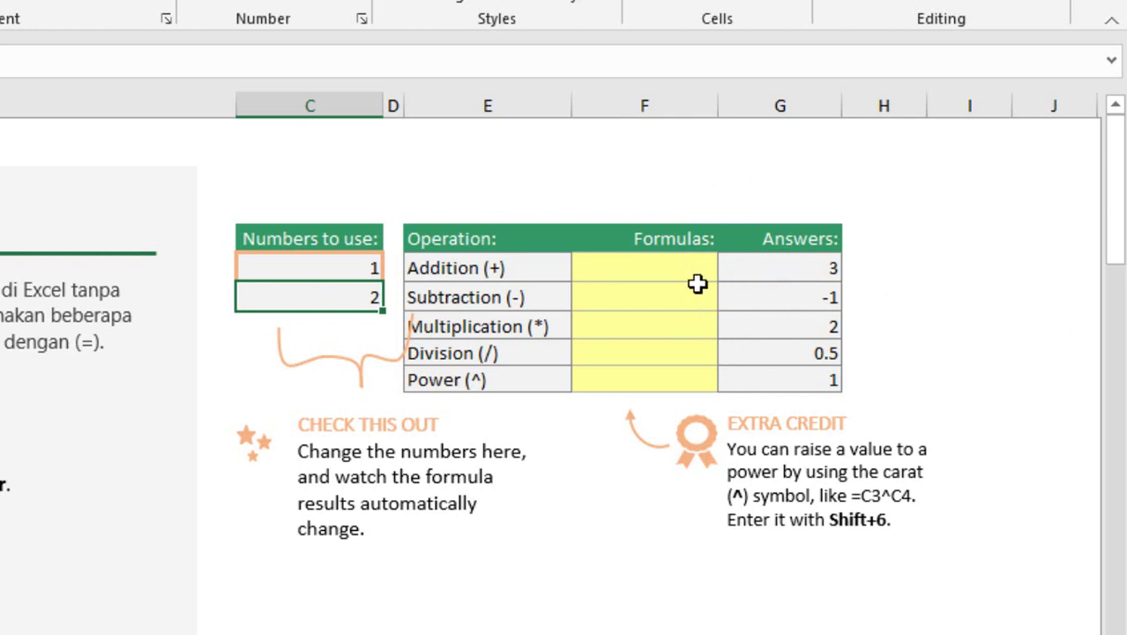
left_click(642, 273)
type("=")
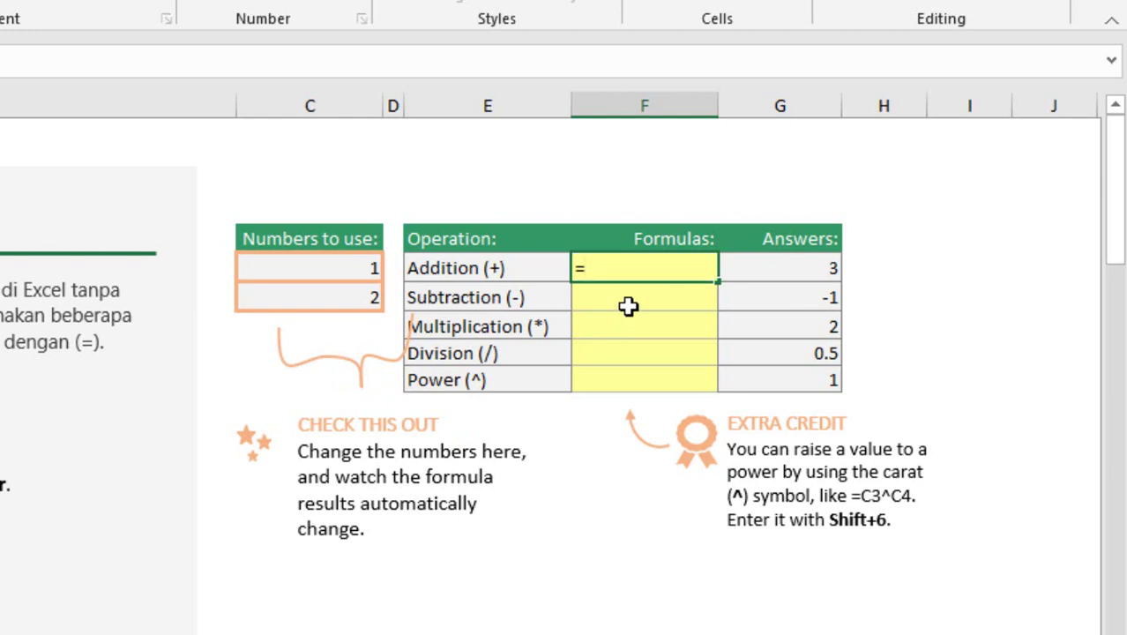
Enter =C3+C4 in the Addition cell F3 so it shows 3
left_click(357, 267)
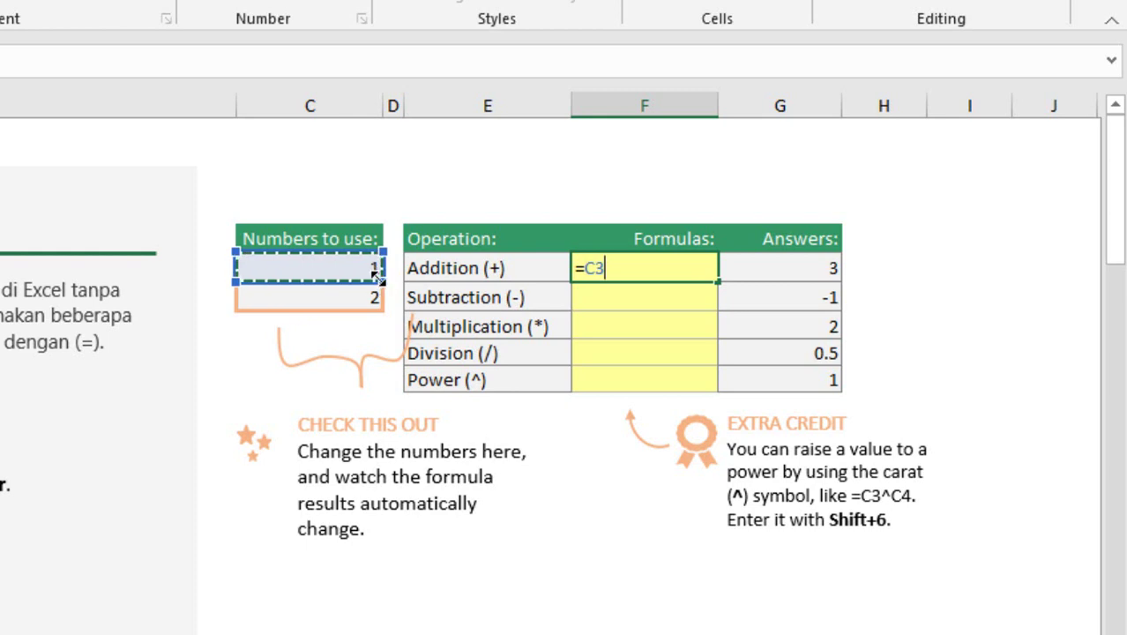
type("+")
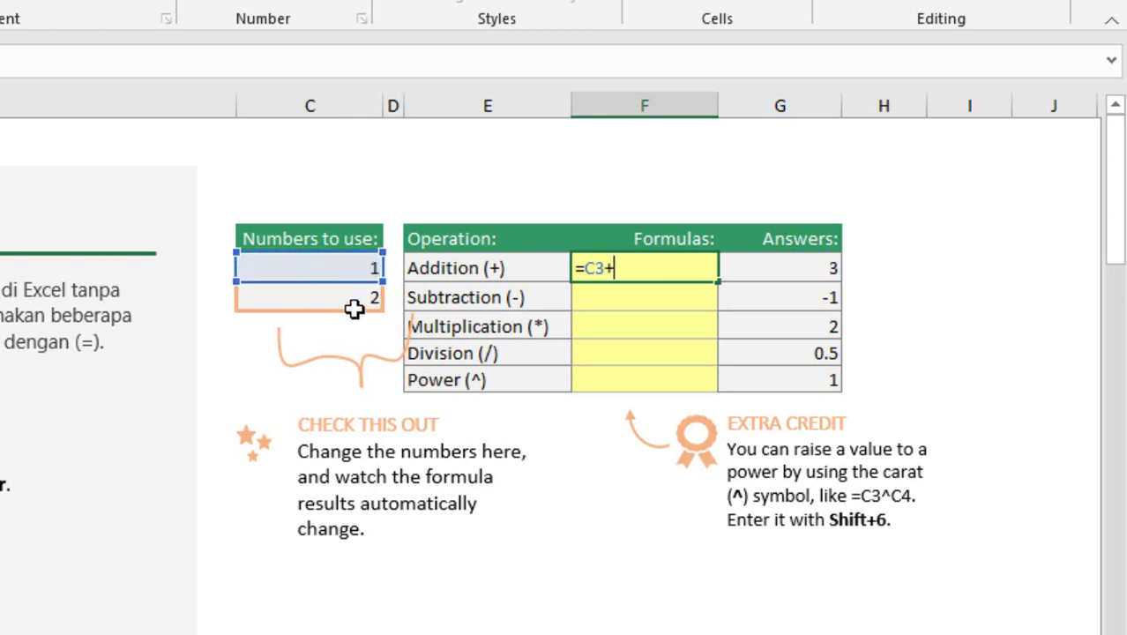
left_click(353, 300)
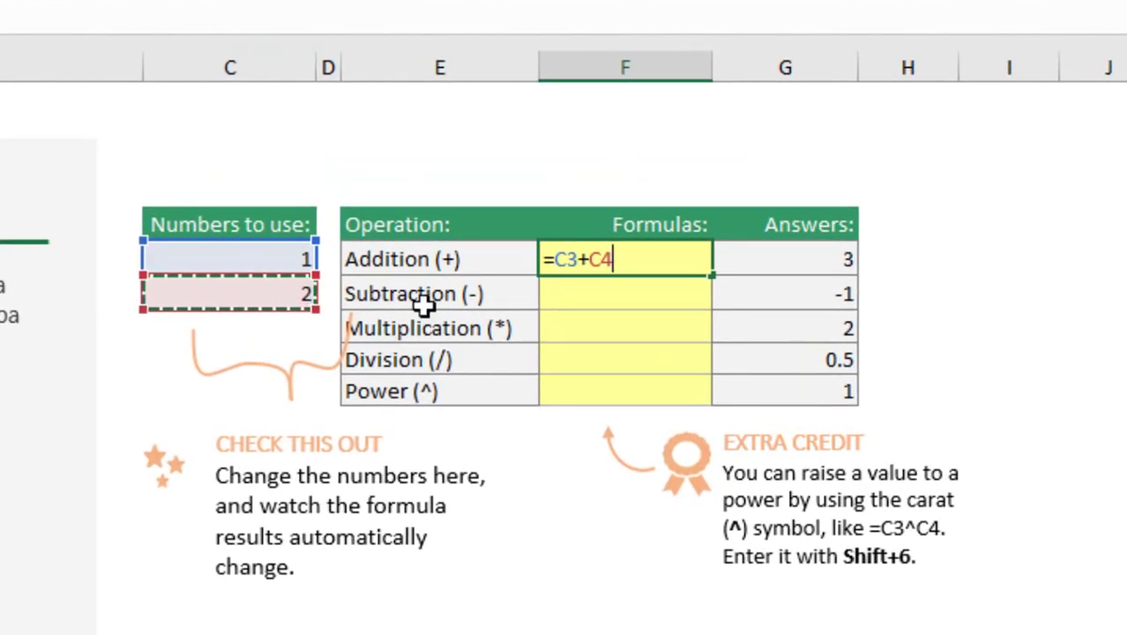
left_click(633, 260)
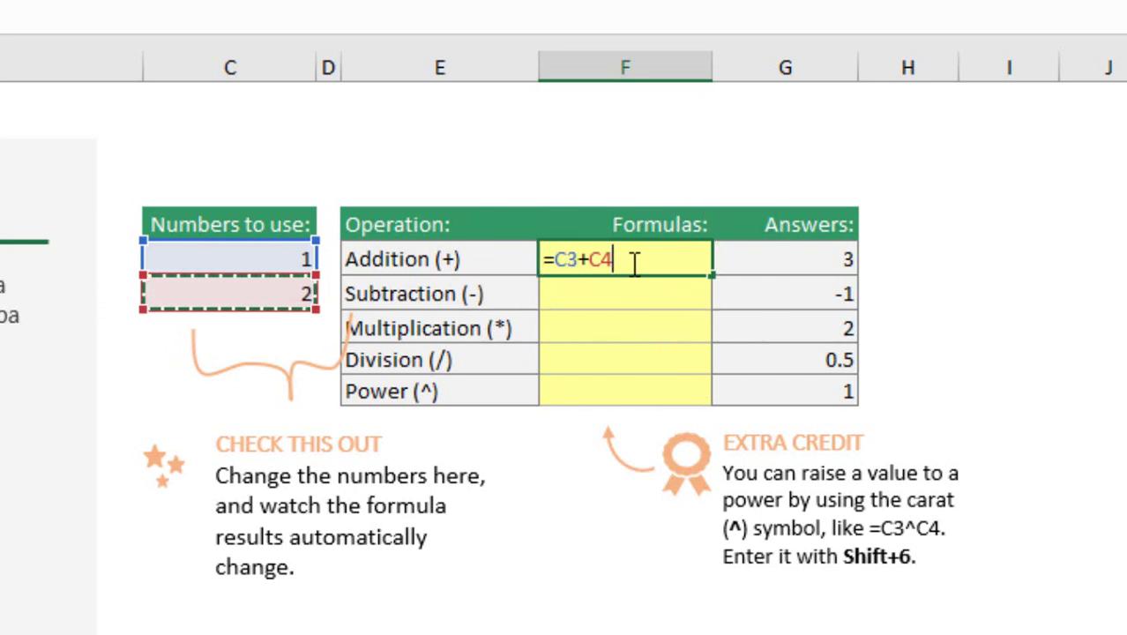
key("Return")
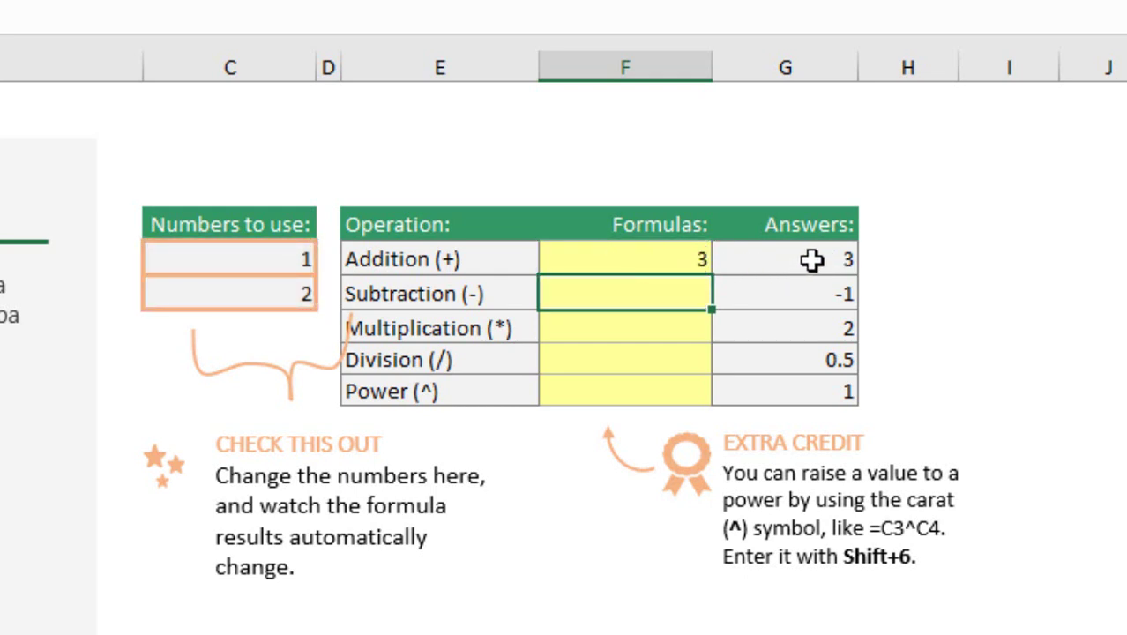
Enter =C3-C4 in the Subtraction cell F4, giving -1 to match the answer in G4
left_click(657, 264)
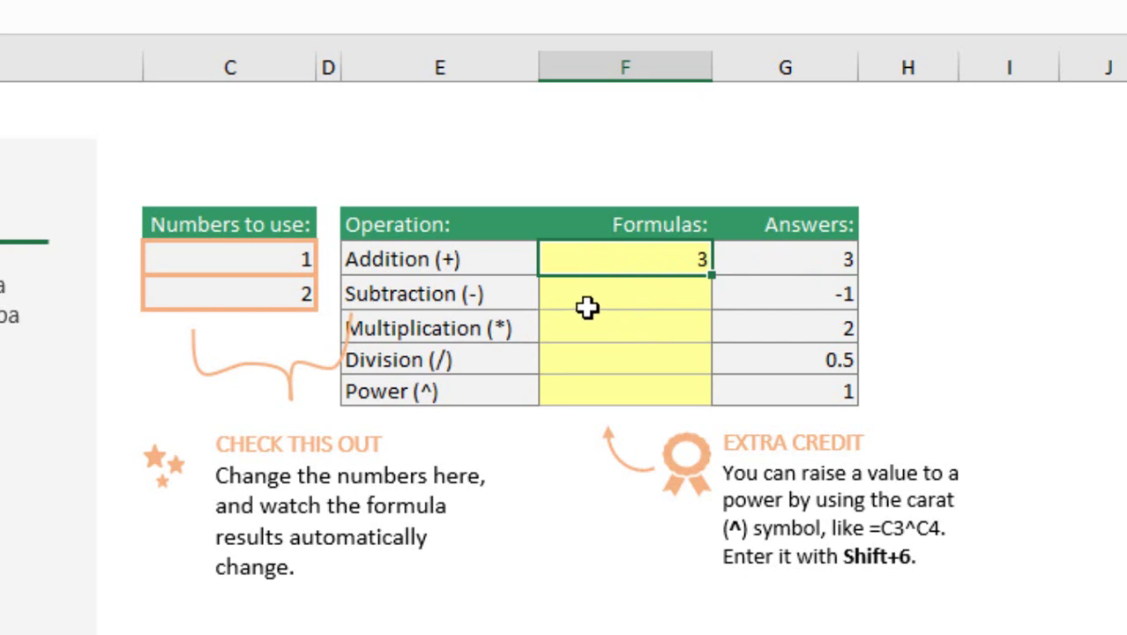
left_click(616, 305)
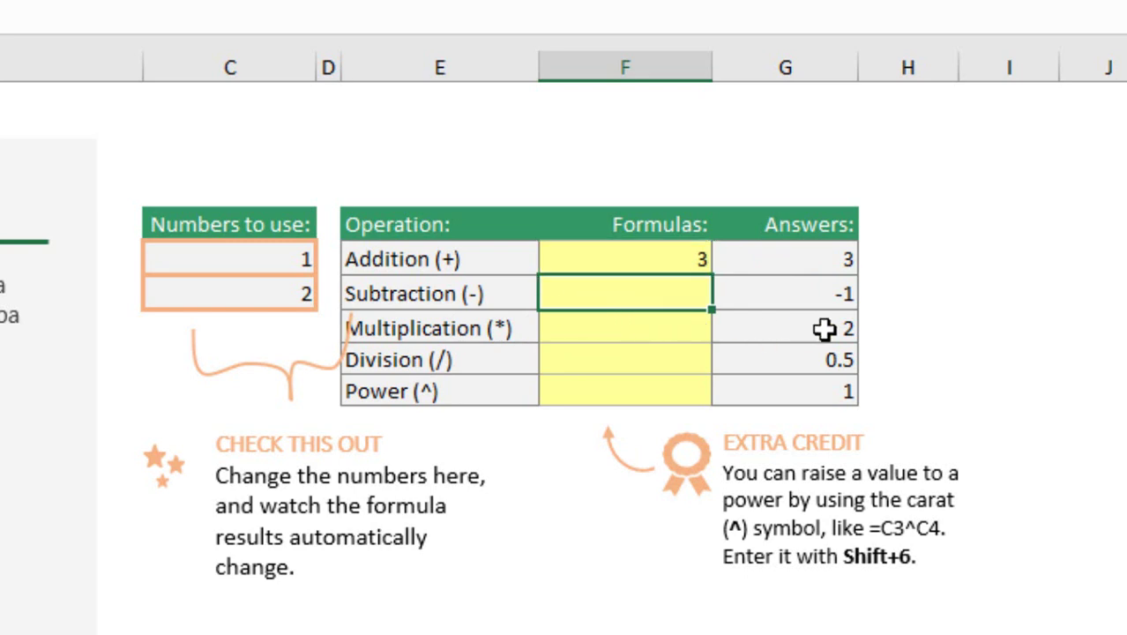
left_click(741, 300)
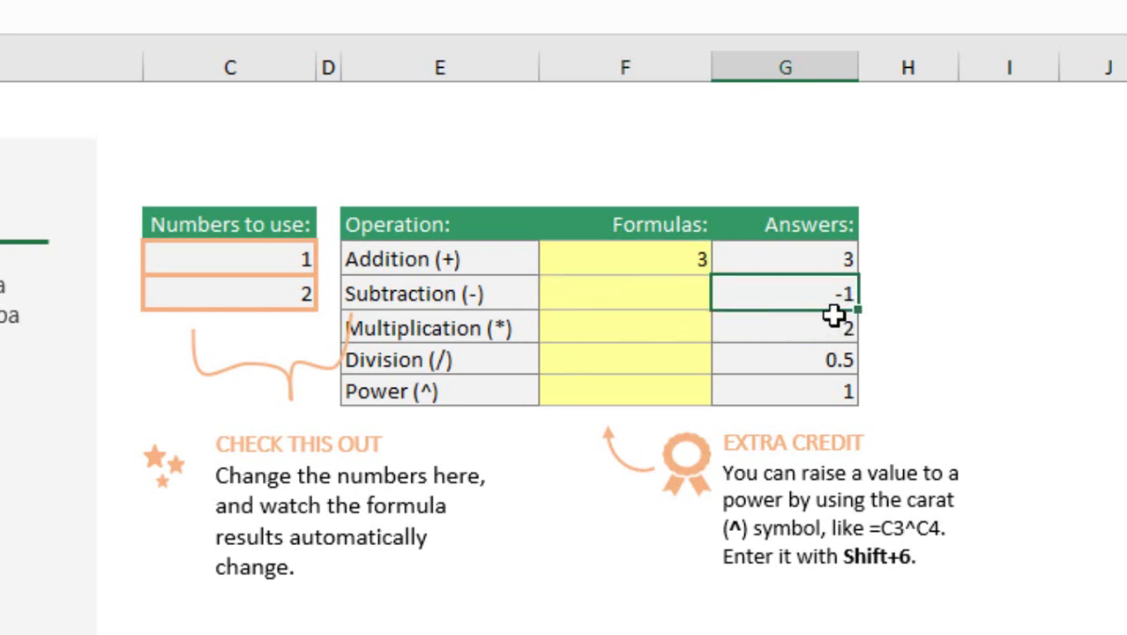
left_click(655, 299)
type("=")
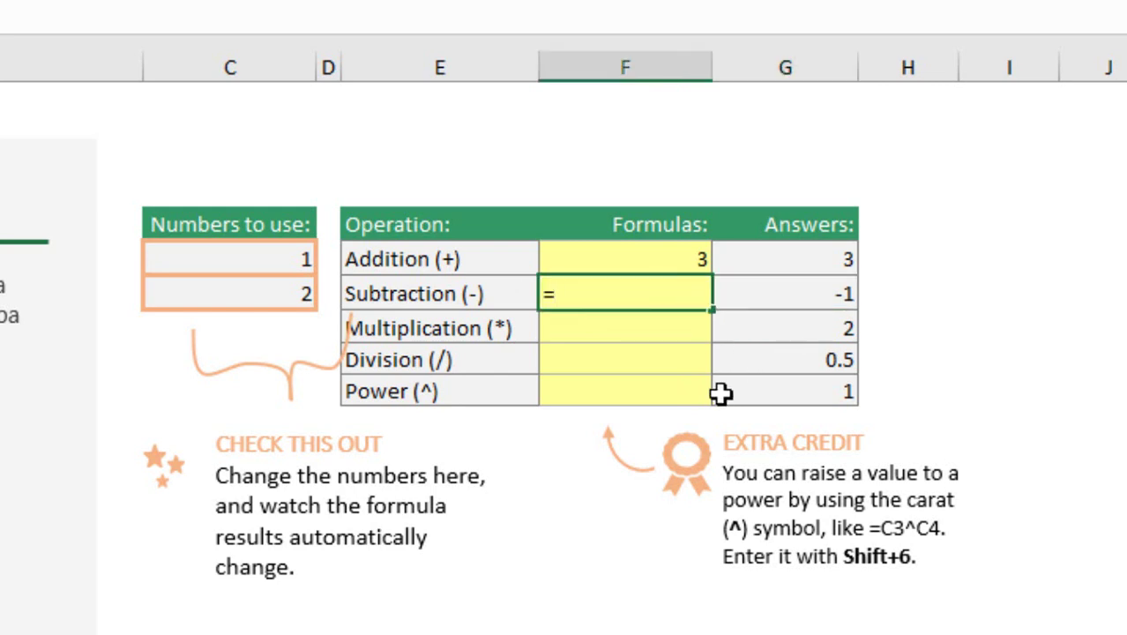
left_click(284, 267)
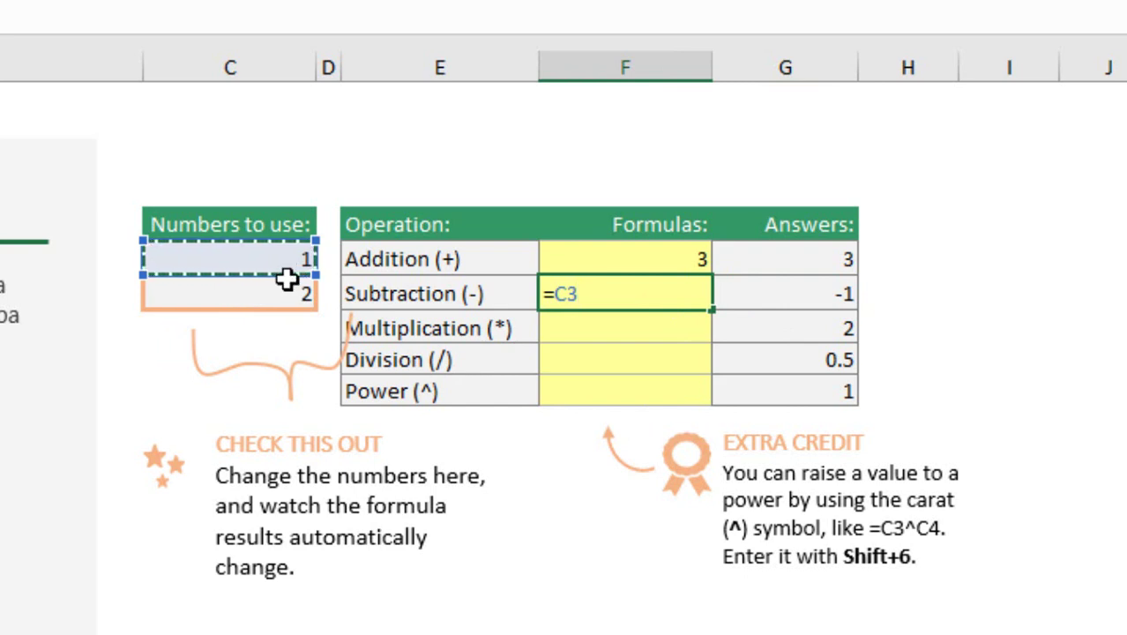
type("-")
left_click(278, 301)
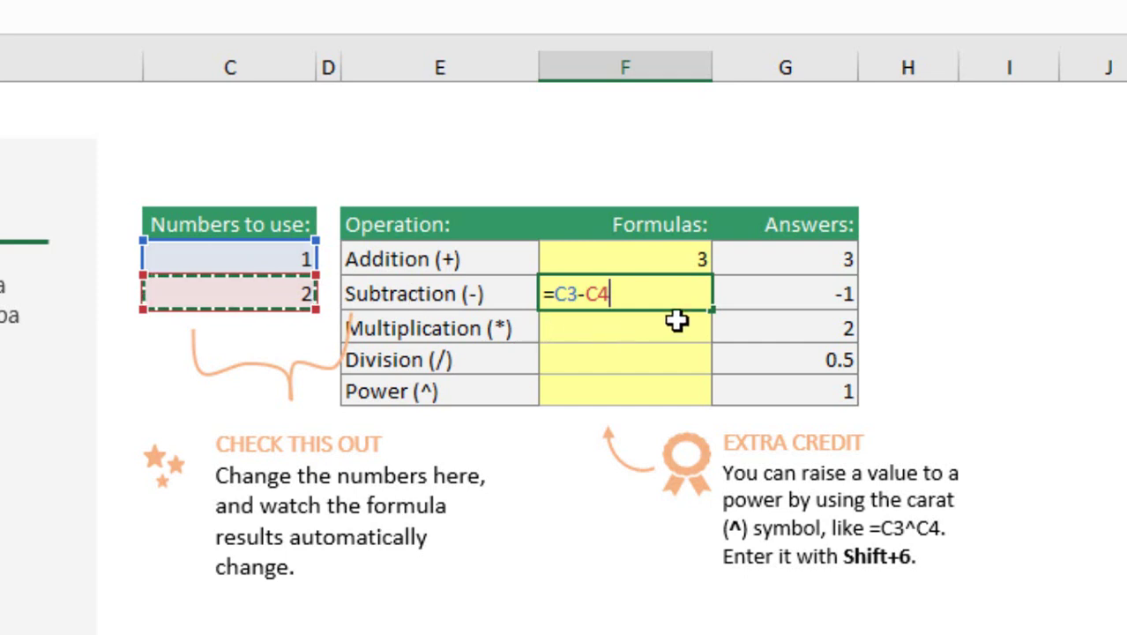
key("Return")
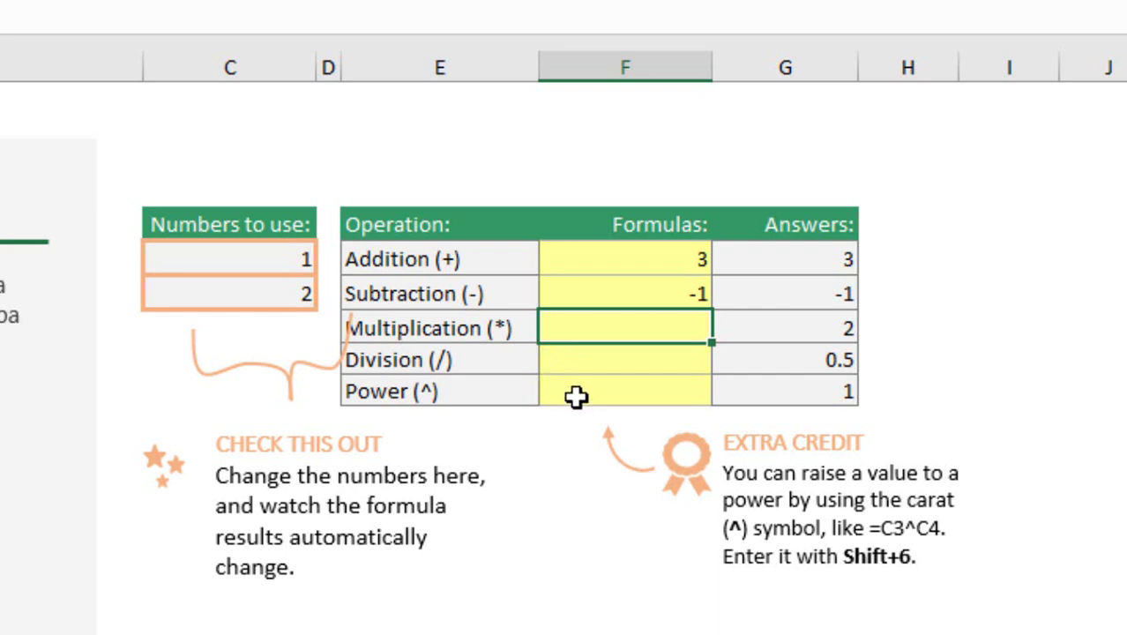
Enter =C3*C4 in the Multiplication cell F5, giving 2
left_click(294, 263)
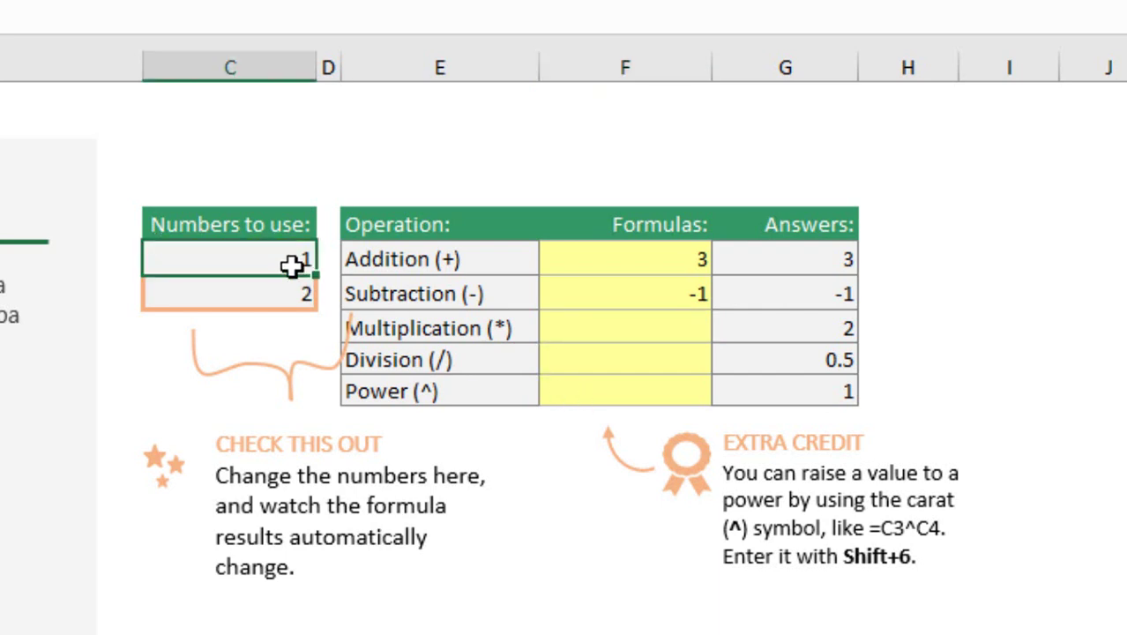
left_click(295, 292)
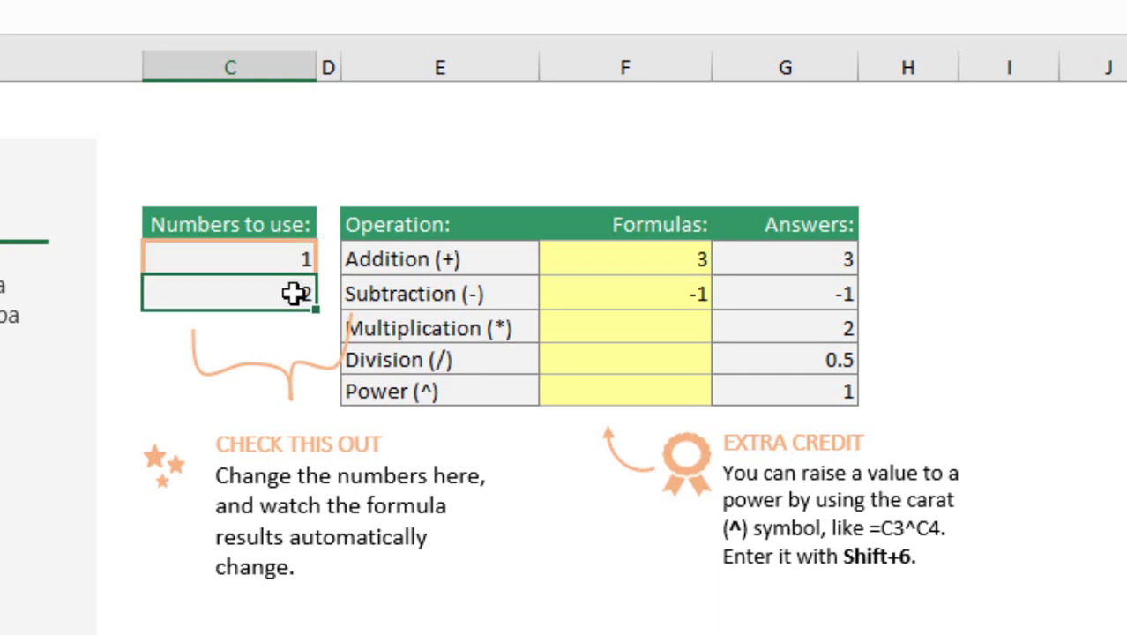
left_click(647, 334)
type("=")
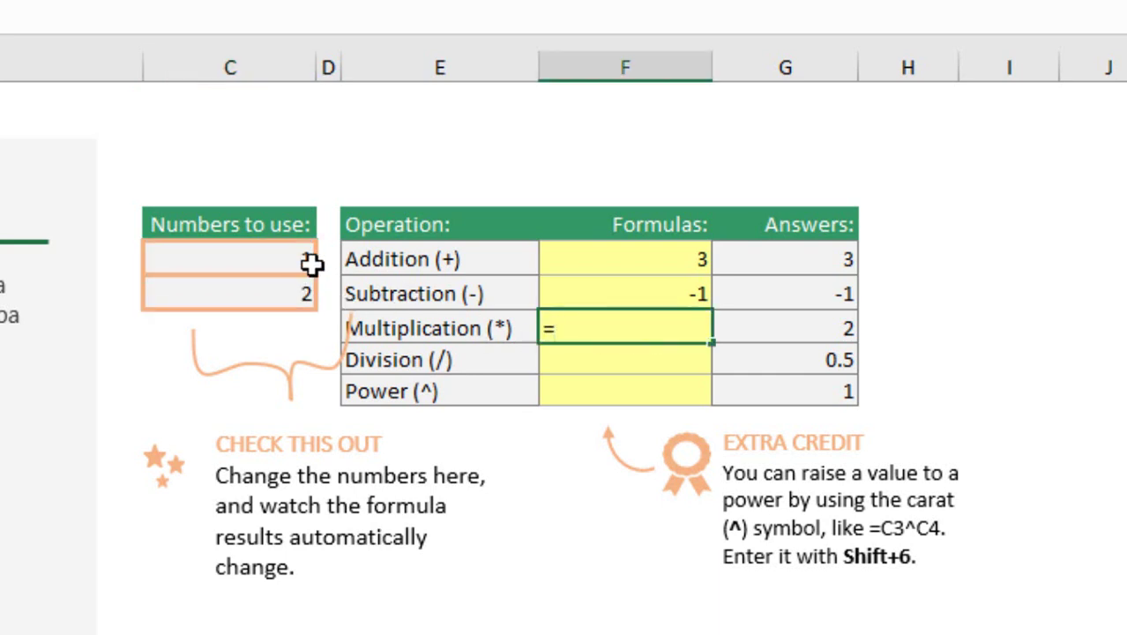
left_click(278, 260)
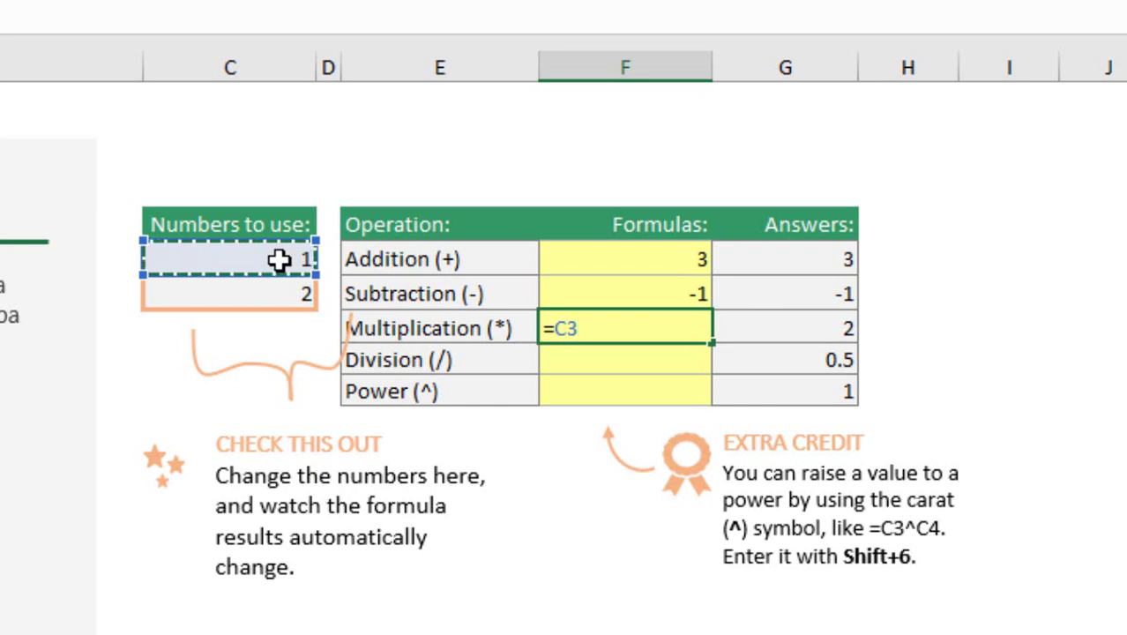
type("*")
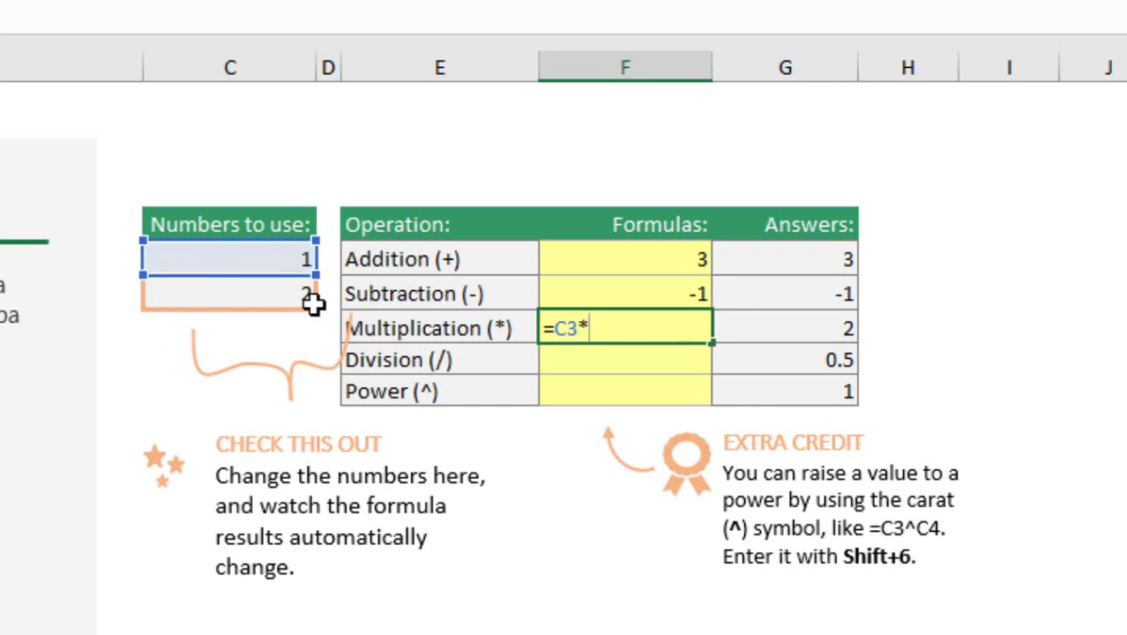
left_click(292, 298)
key("Return")
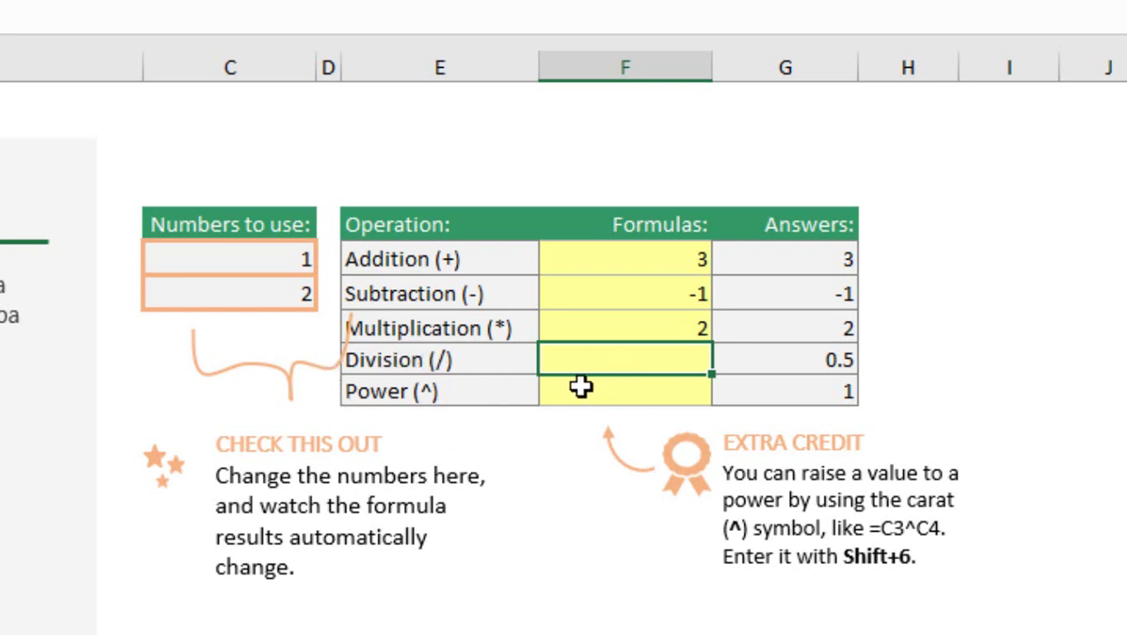
Enter =C3/C4 in the Division cell F6, giving 0.5
type("=")
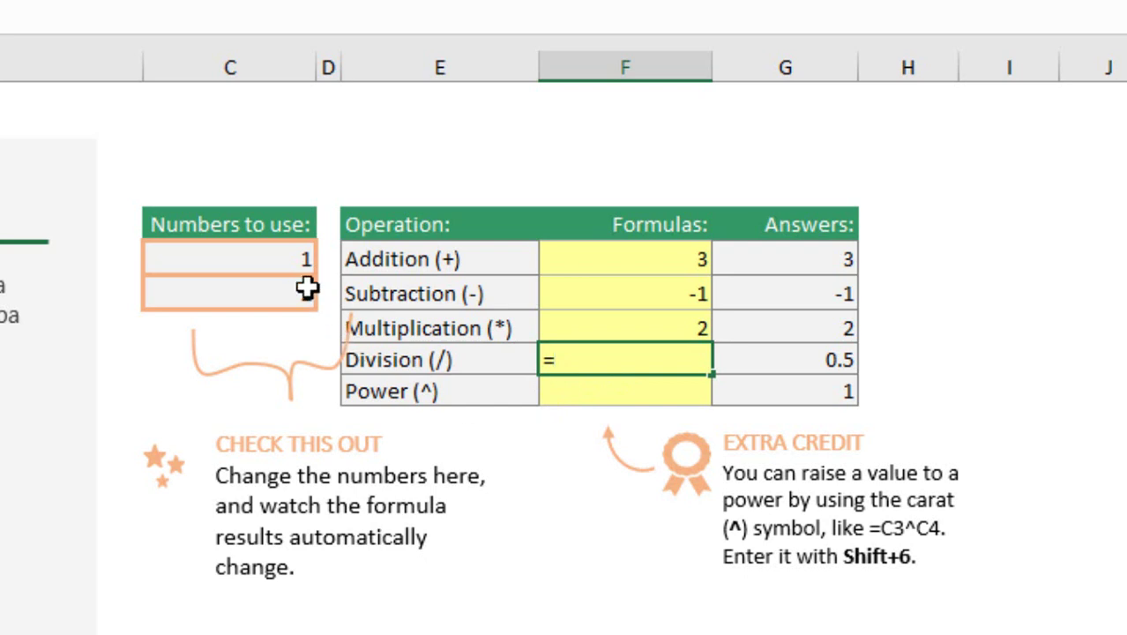
left_click(284, 263)
type("/")
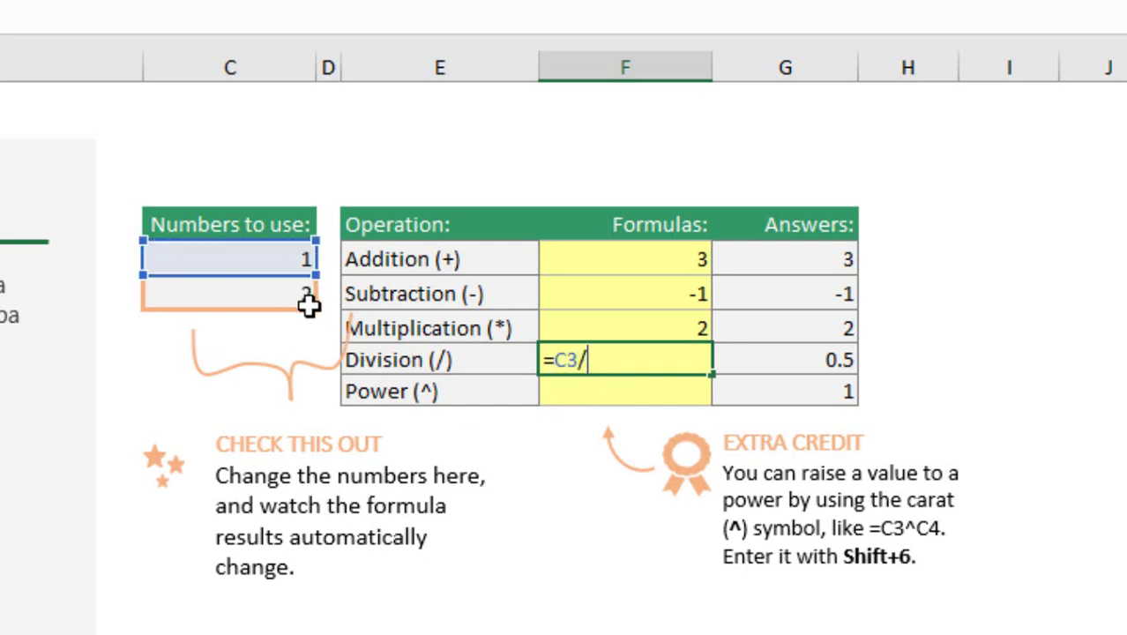
left_click(296, 294)
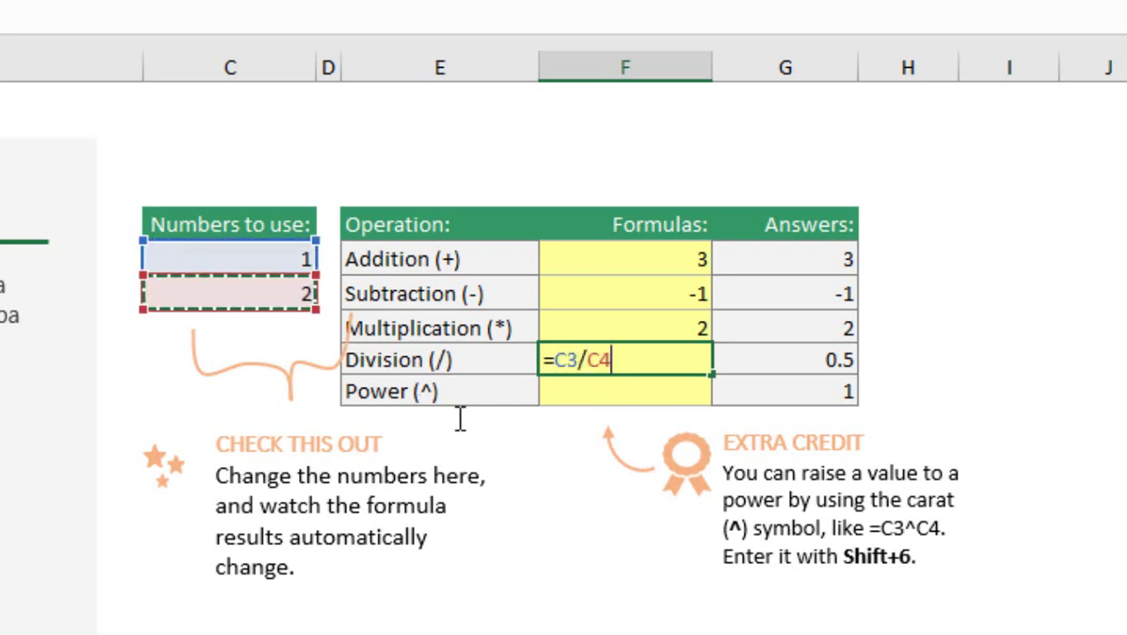
key("Return")
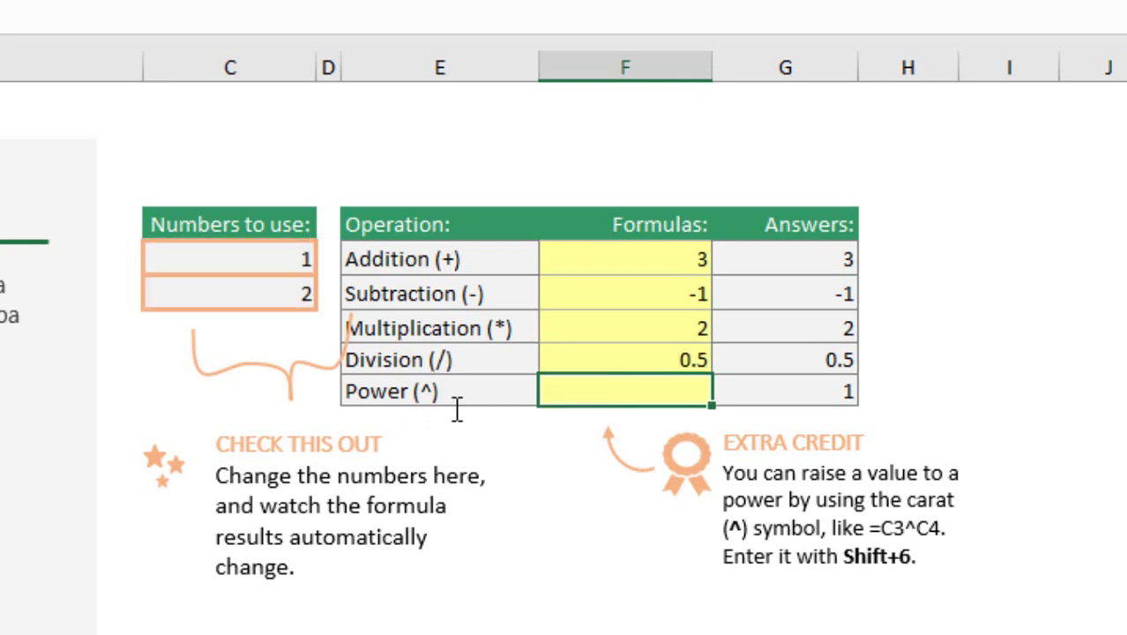
Enter =C3^C4 in the Power formula cell so it shows 1
left_click(618, 358)
left_click(600, 397)
left_click(291, 293)
left_click(287, 266)
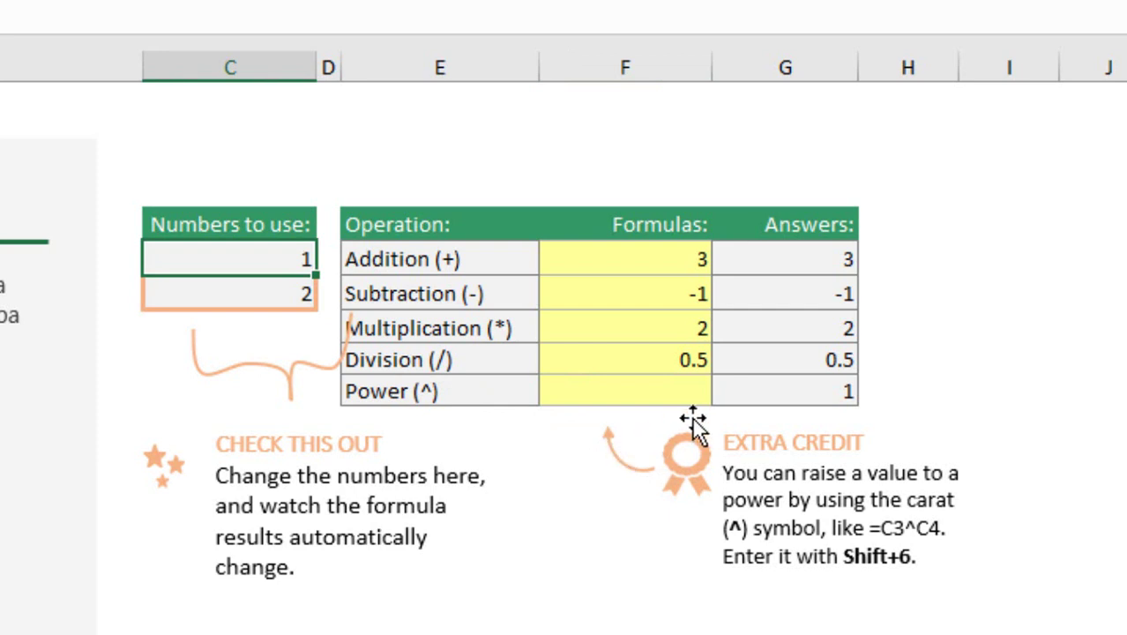
left_click(670, 393)
type("=")
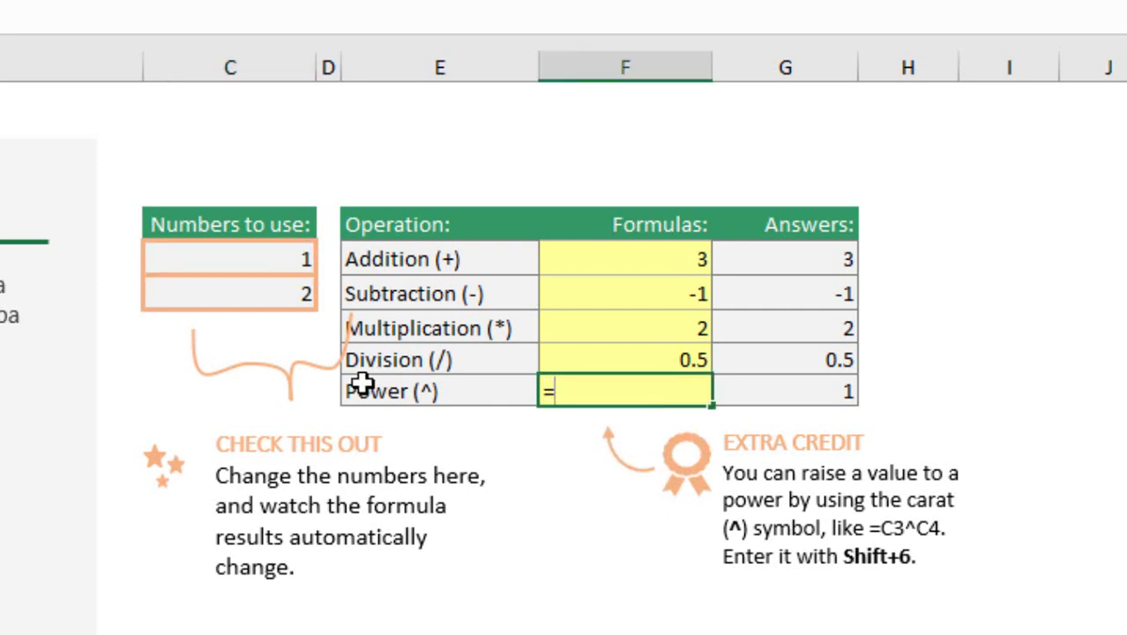
left_click(281, 257)
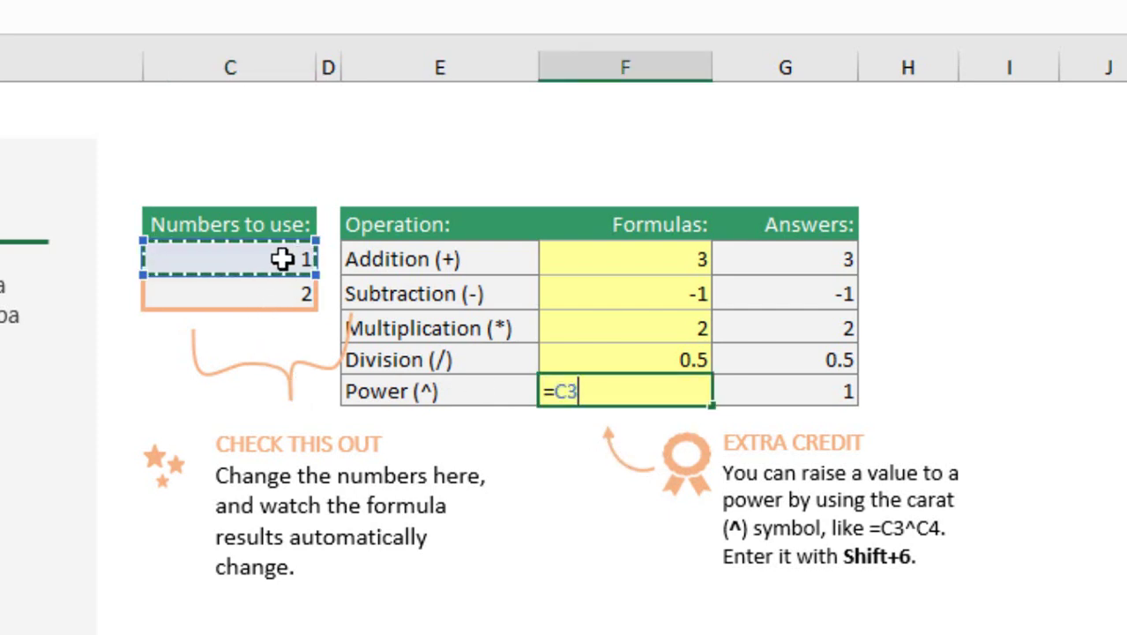
type("^")
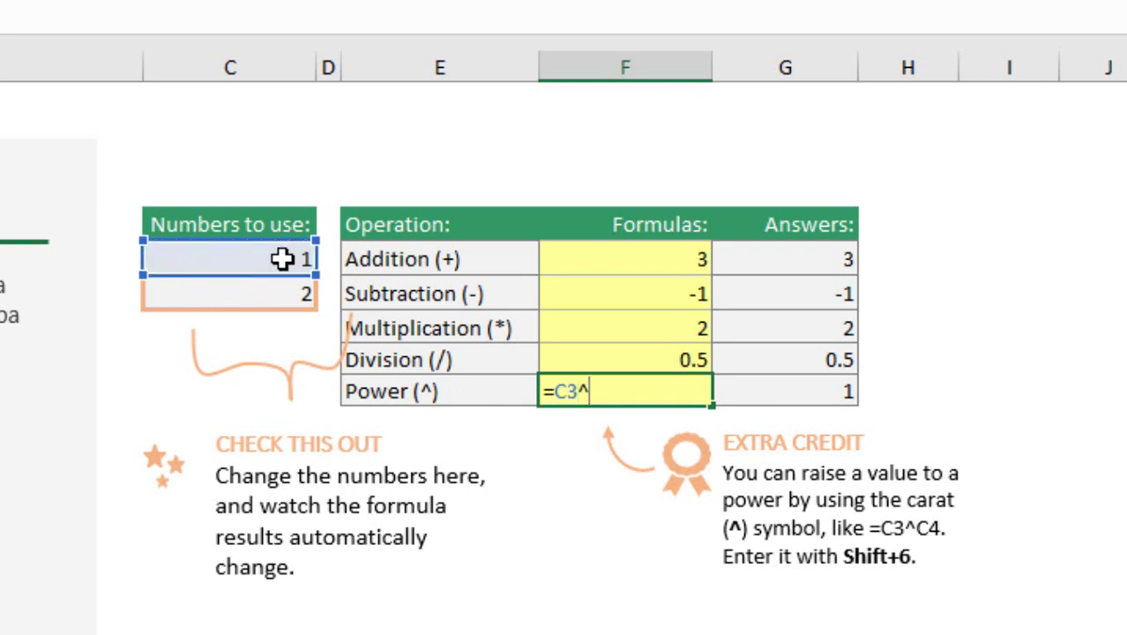
left_click(258, 290)
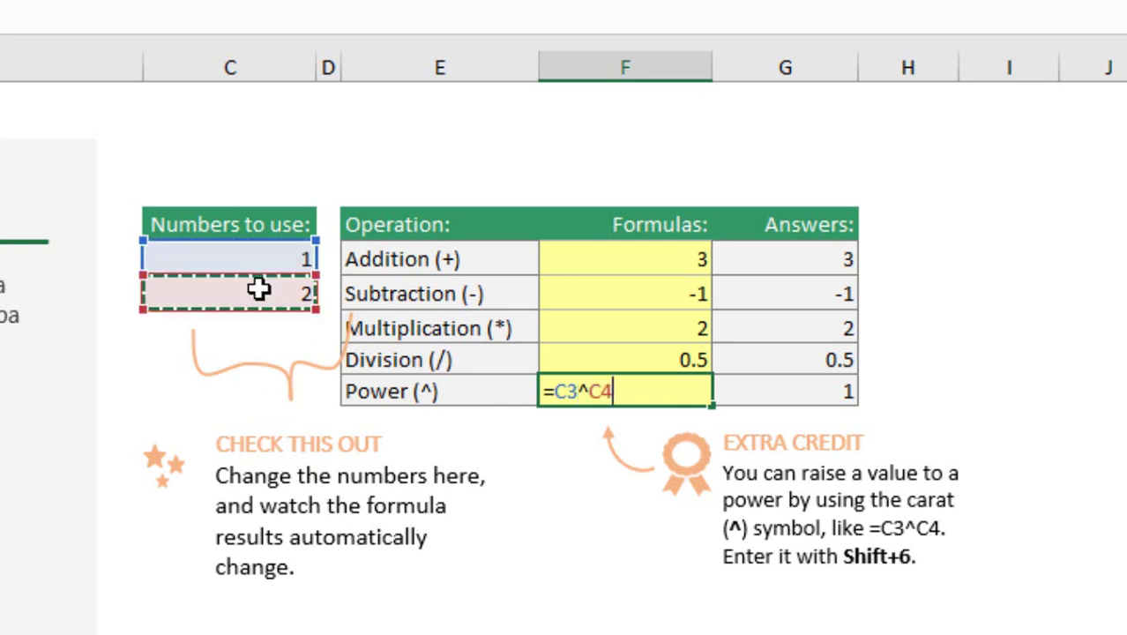
key("Return")
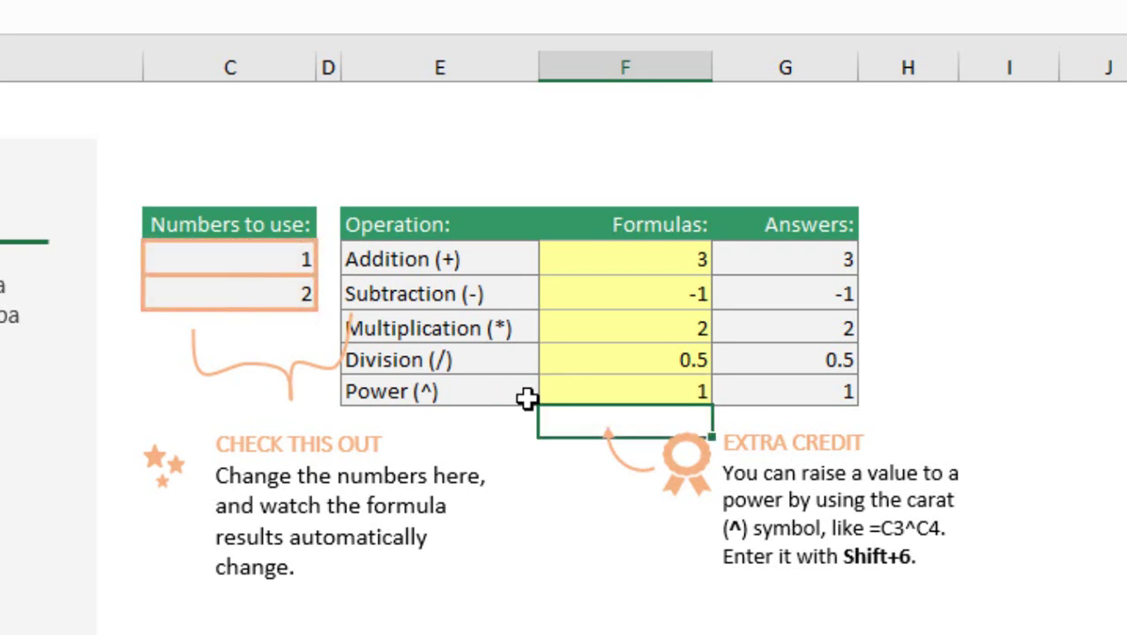
left_click(538, 486)
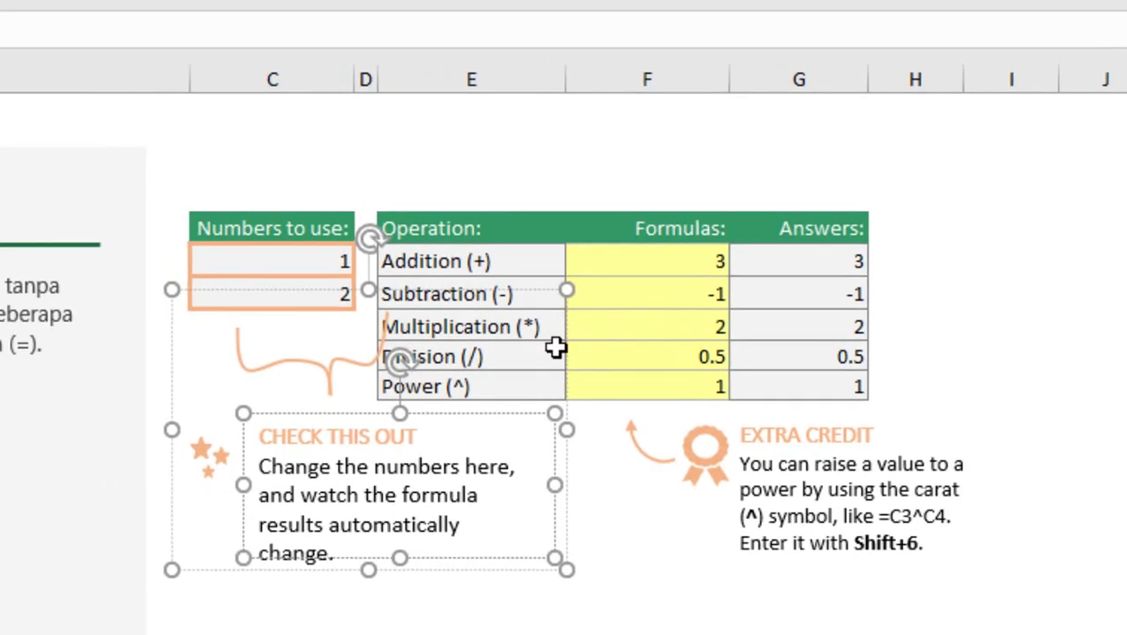
Move from division cell F6 on Basics to the Introduction to Functions sheet
left_click(653, 356)
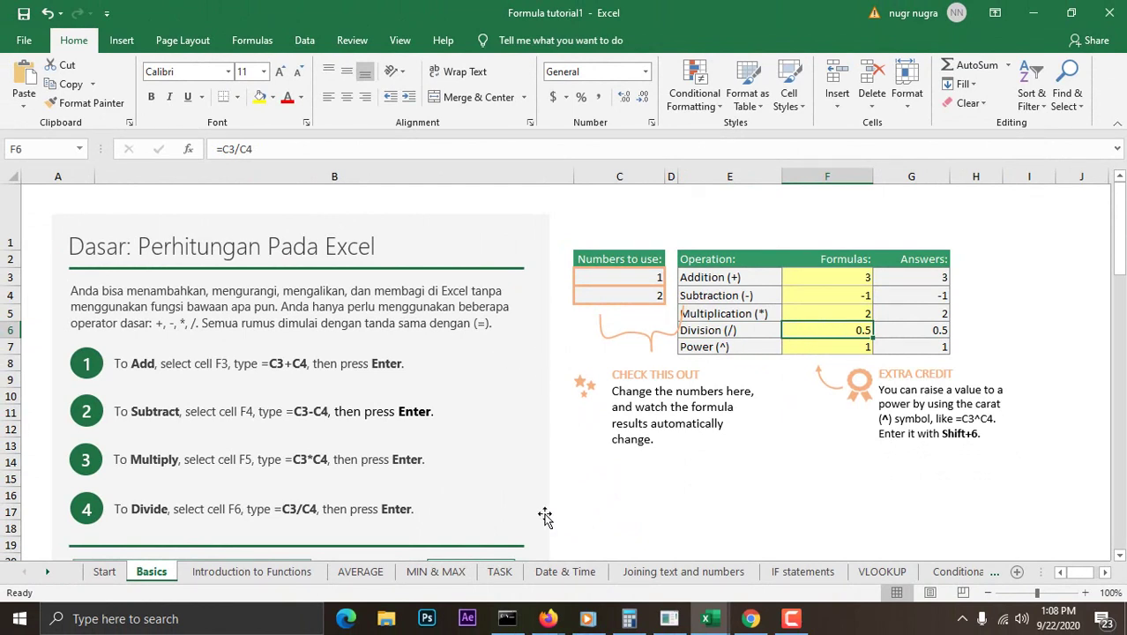
left_click(263, 574)
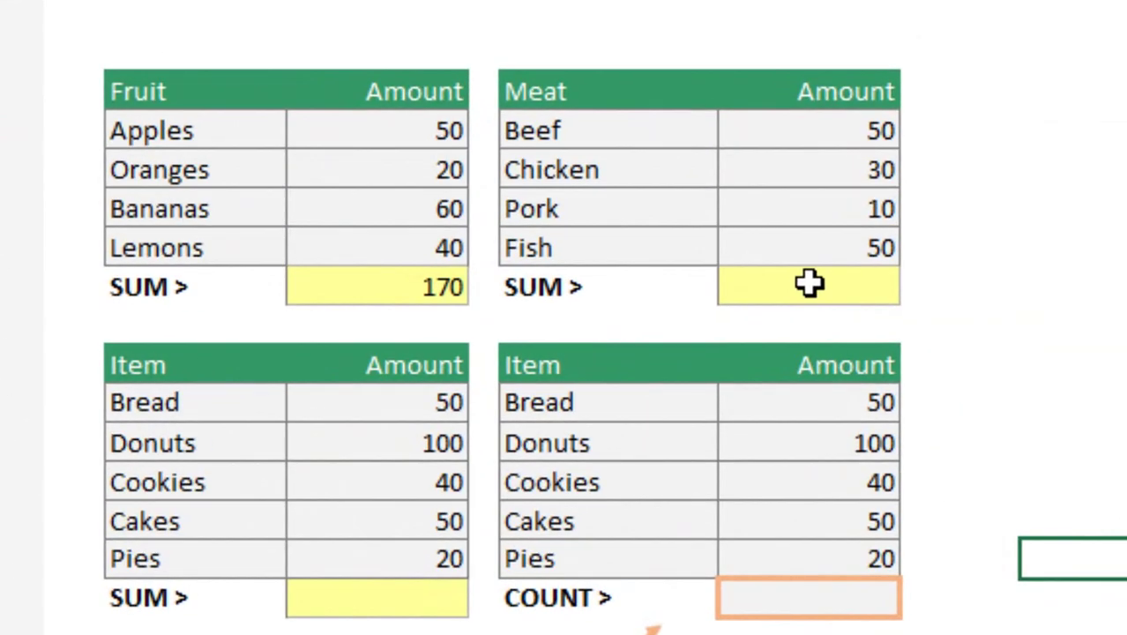
Enter =sum(G3:G6) in the Meat SUM cell G7, giving 140
left_click(810, 282)
type("=")
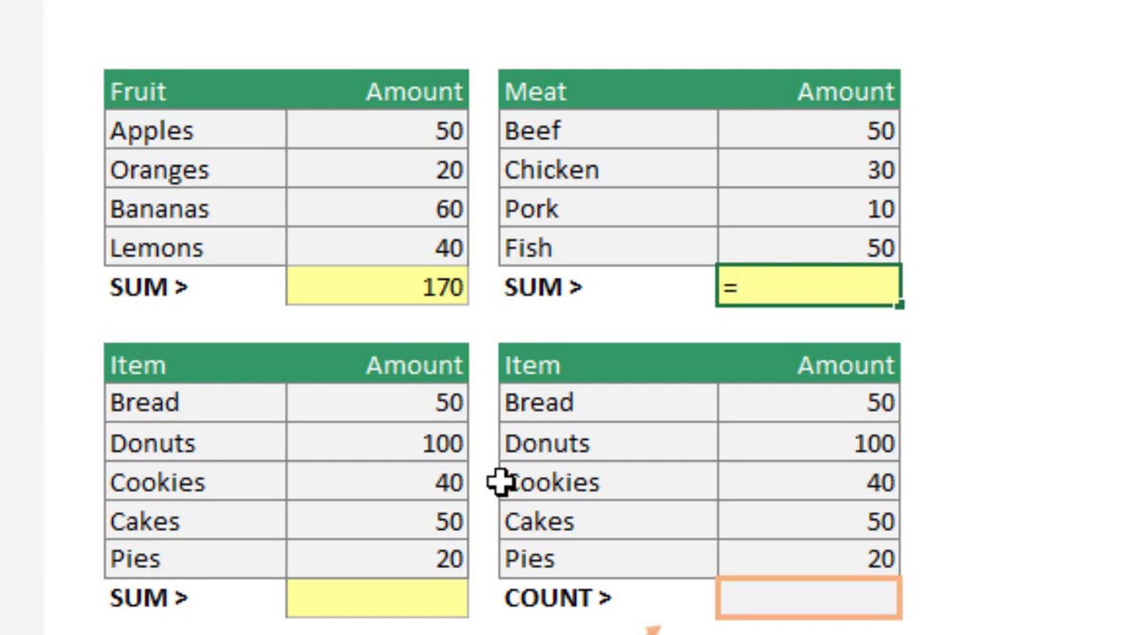
type("sum")
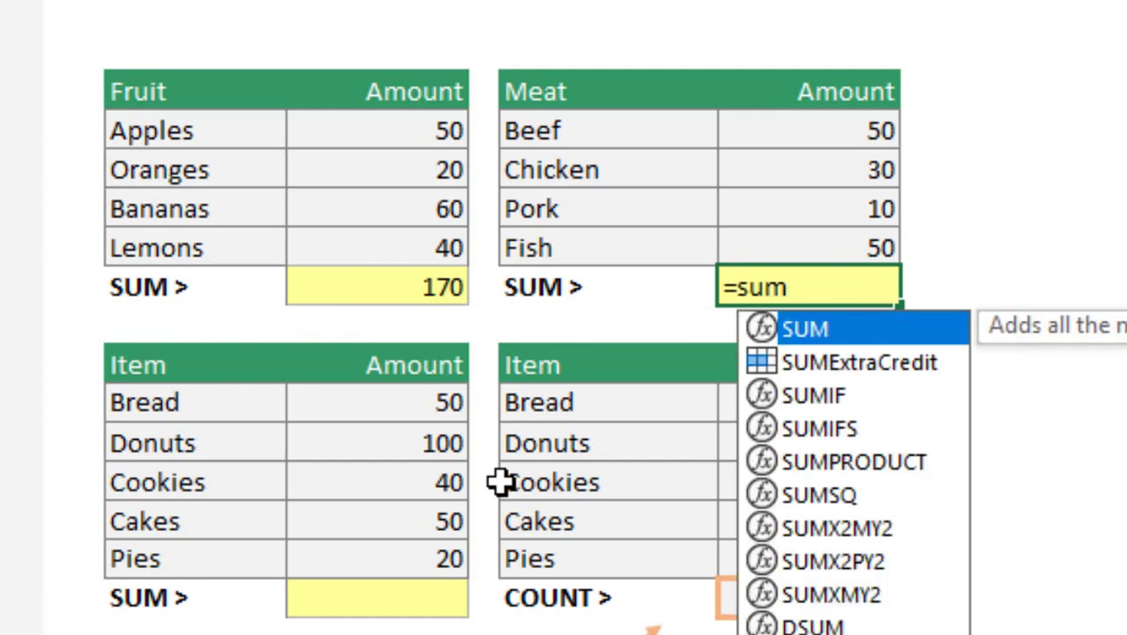
key("Escape")
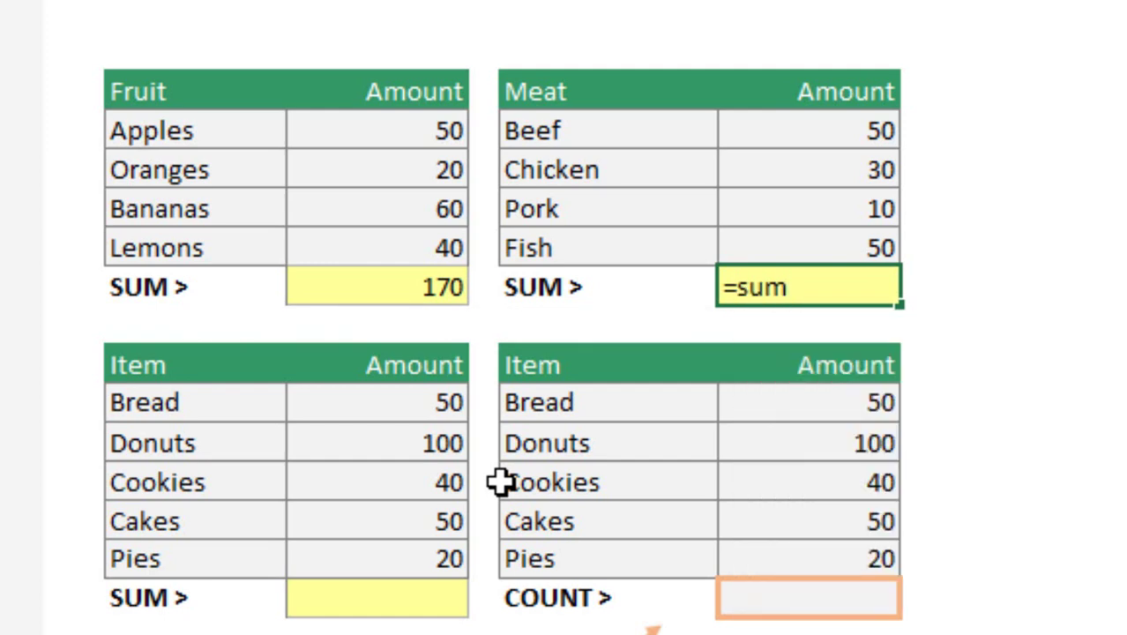
type("(")
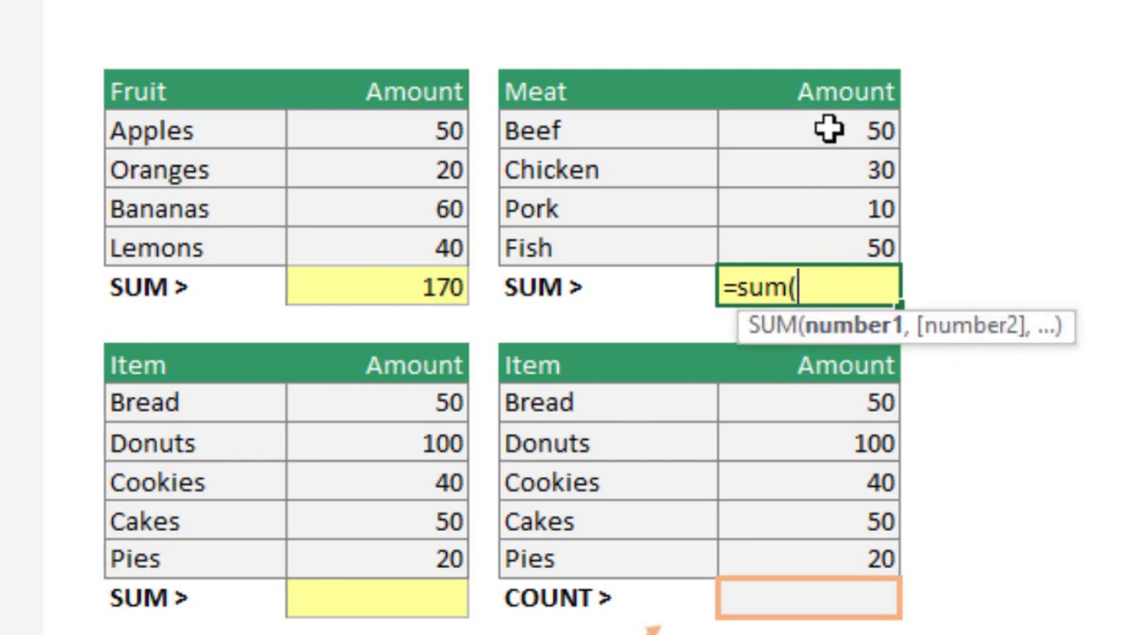
left_click(830, 129)
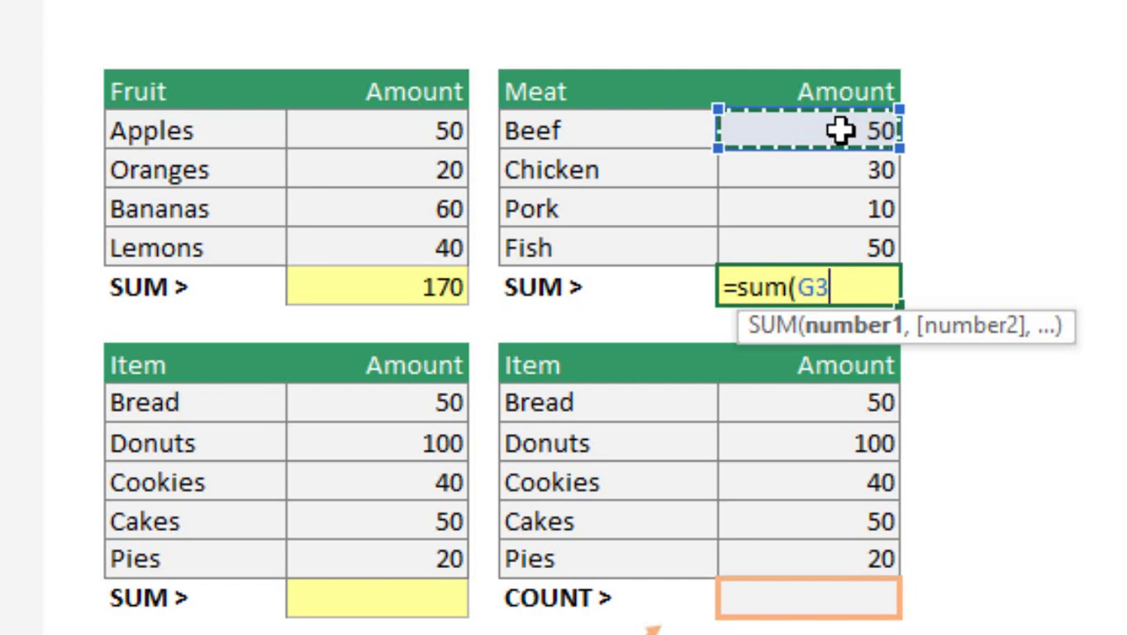
left_click_drag(840, 130, 842, 245)
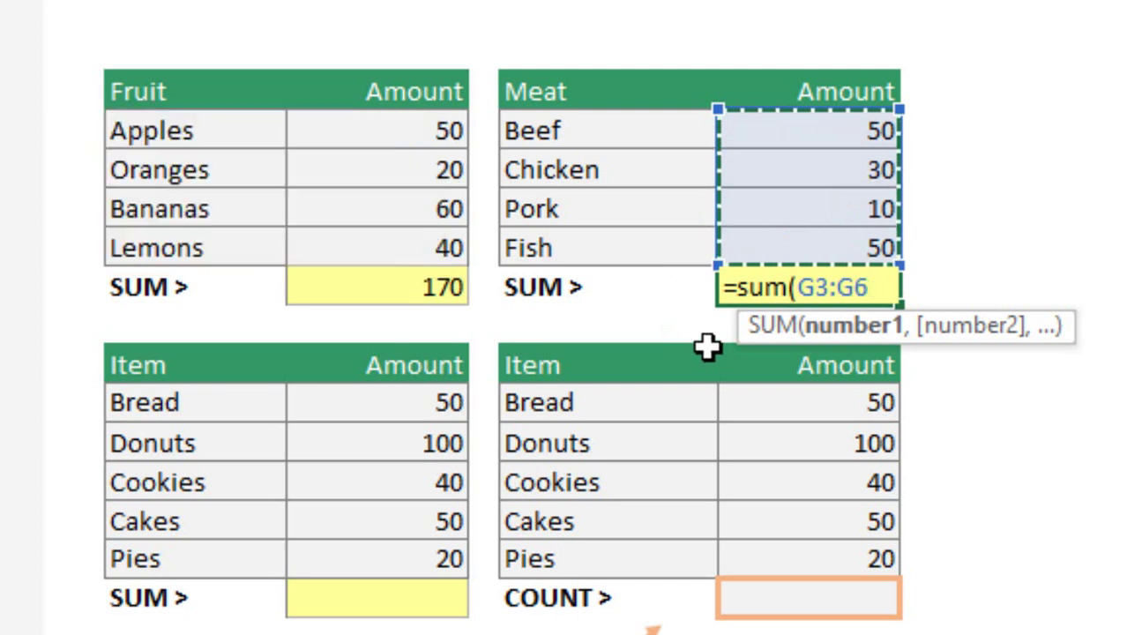
key("Return")
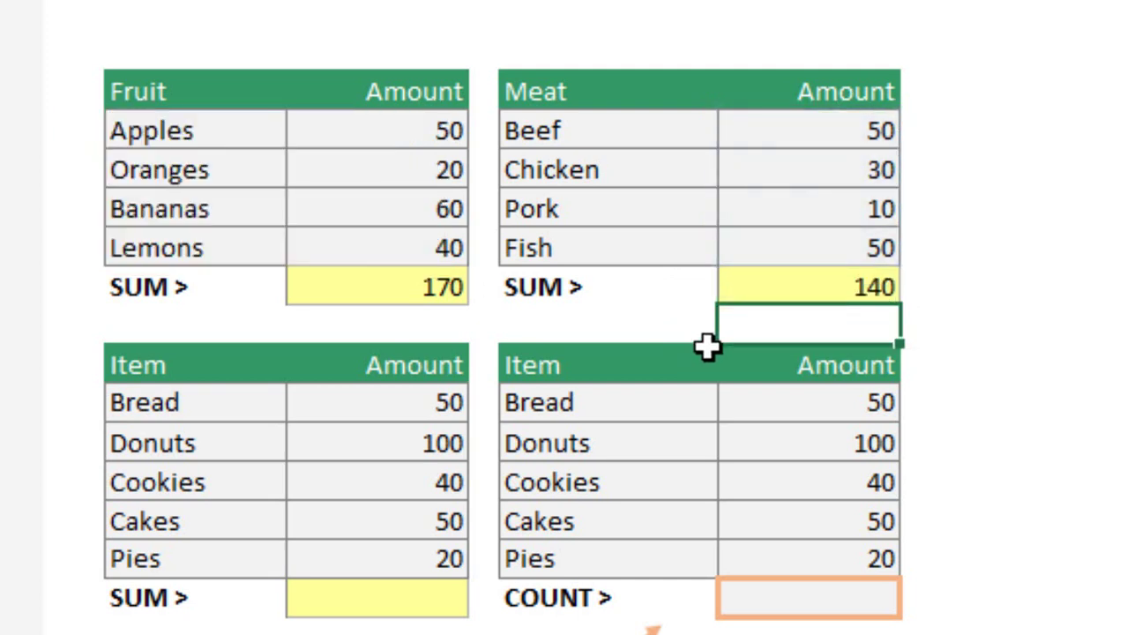
left_click(813, 278)
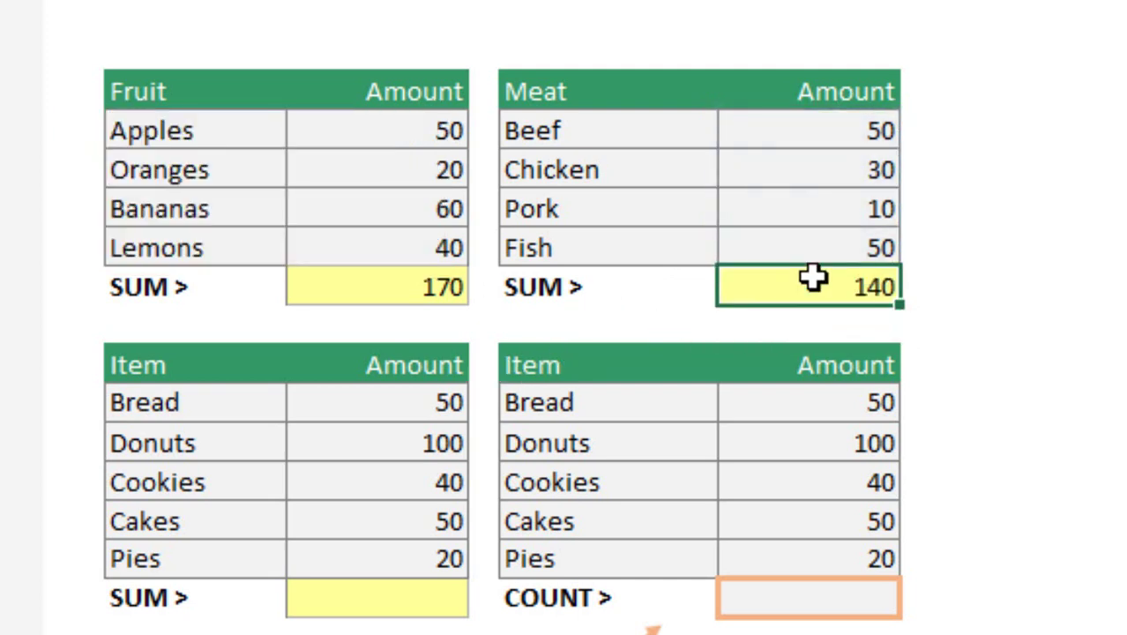
Recheck the Meat SUM range G3:G6 and dismiss the pop-up message
left_click_drag(844, 130, 844, 247)
left_click(801, 286)
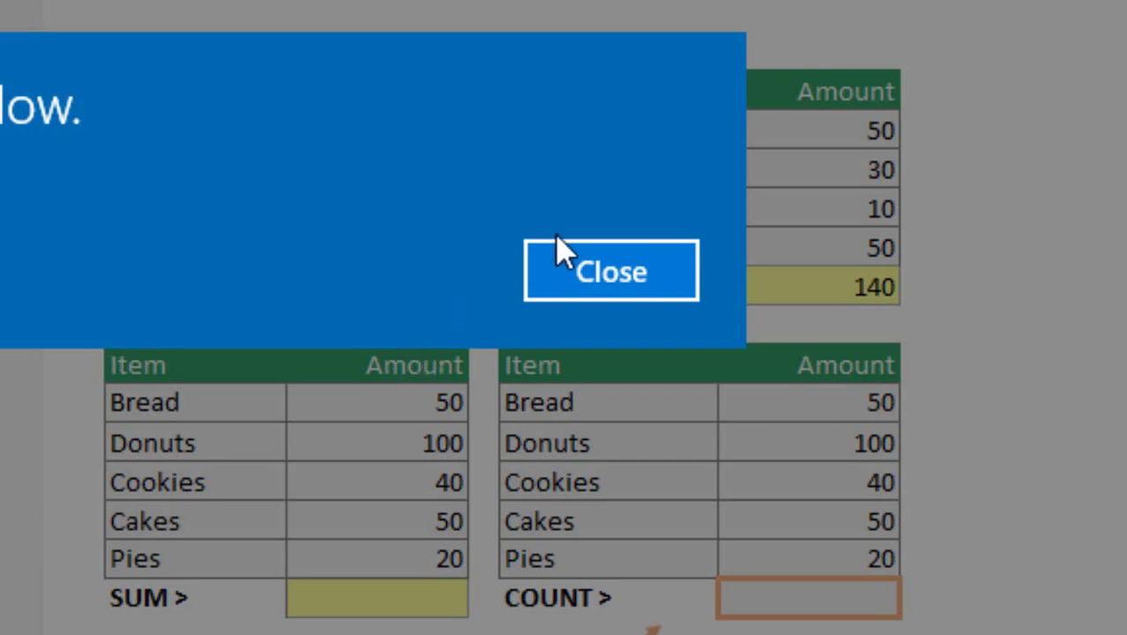
left_click(564, 254)
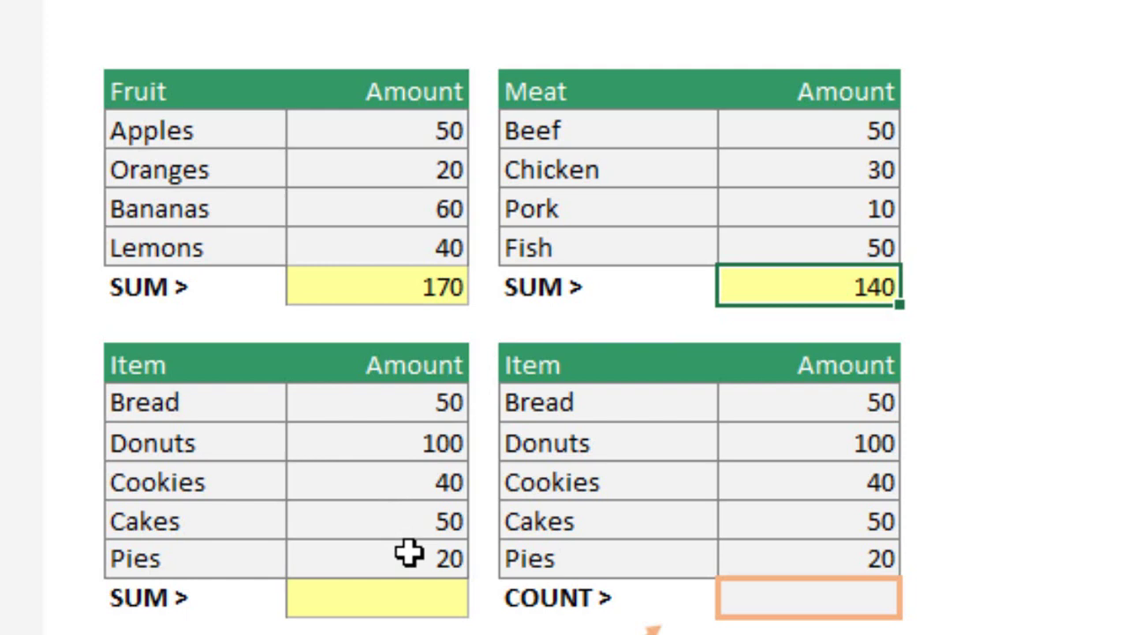
Total the Item table's five amounts D10:D14 with =SUM in D15, giving 260
left_click(393, 598)
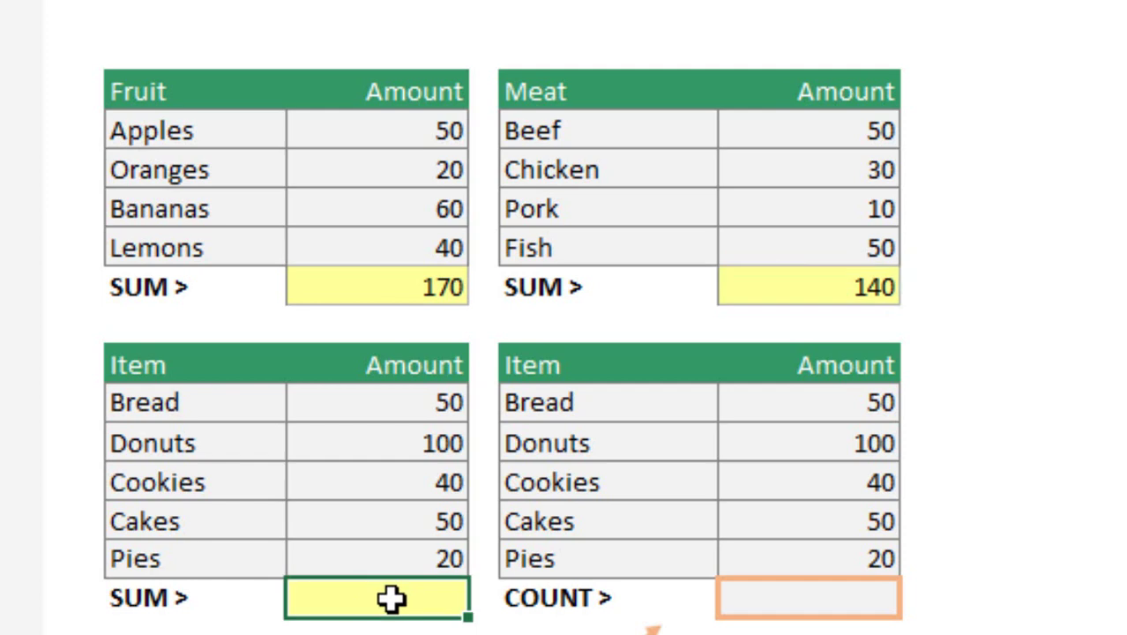
type("=")
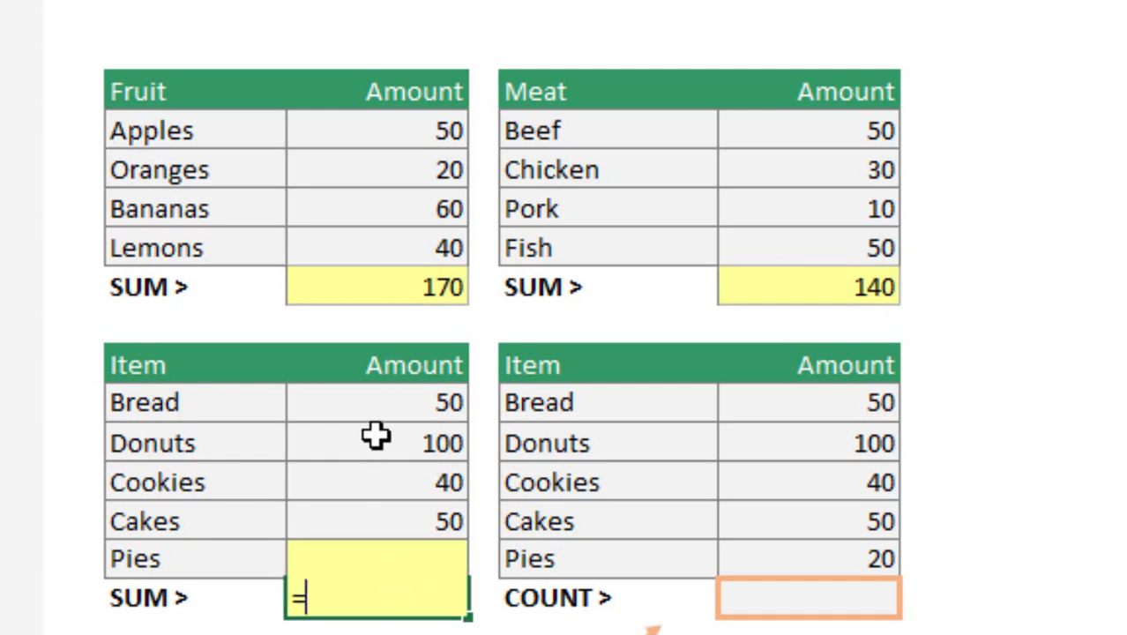
type("SUM")
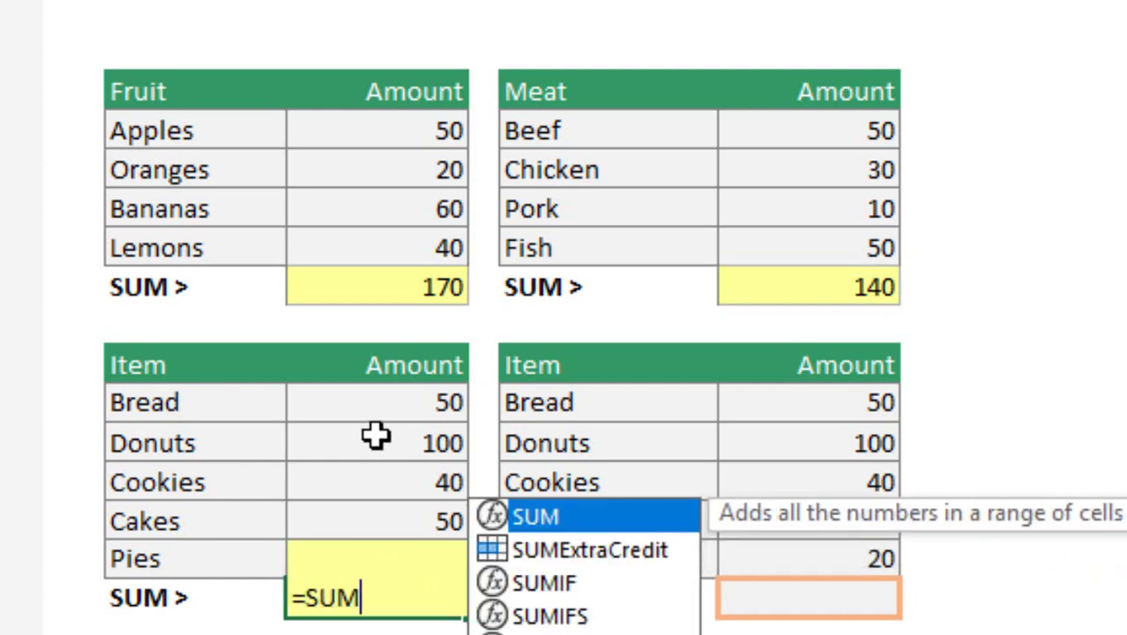
type("(")
left_click_drag(377, 400, 373, 552)
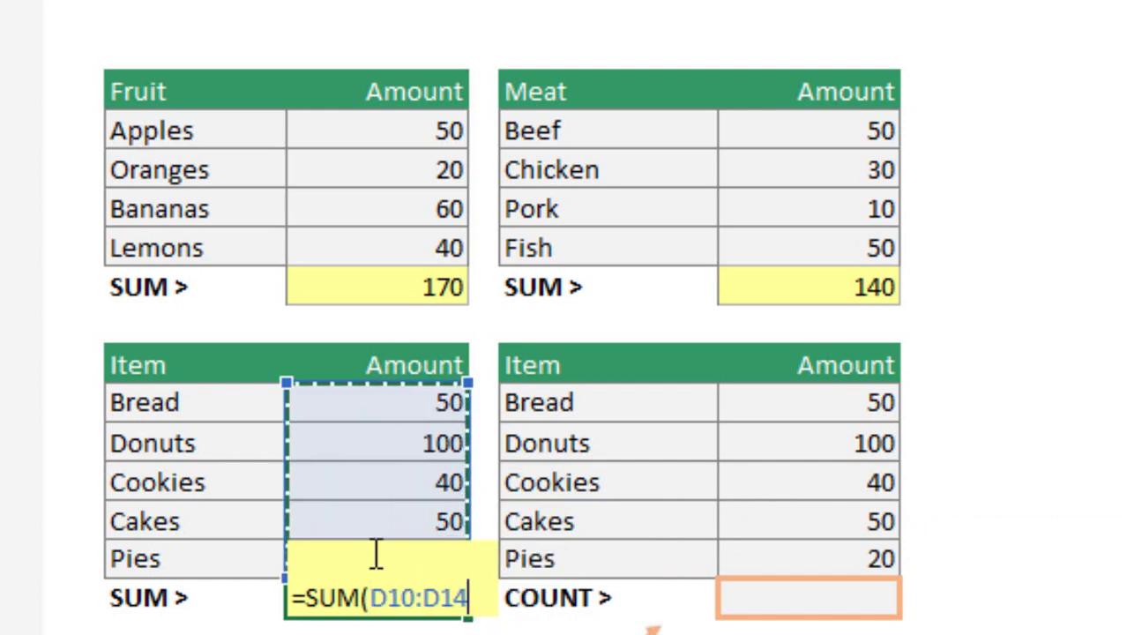
key("Return")
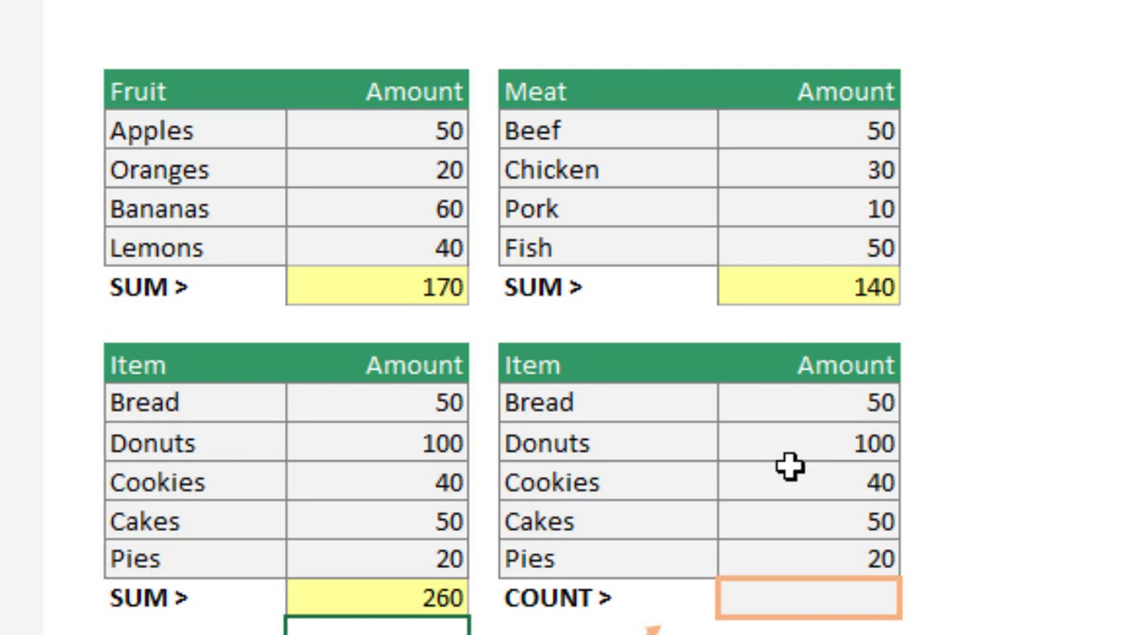
left_click(802, 589)
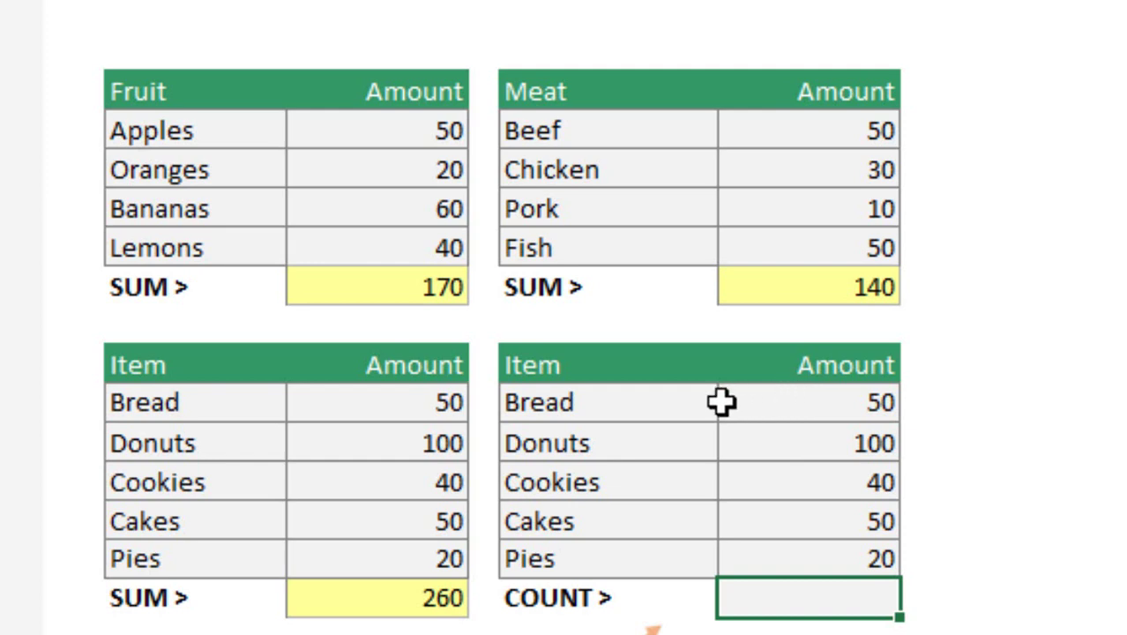
left_click(806, 404)
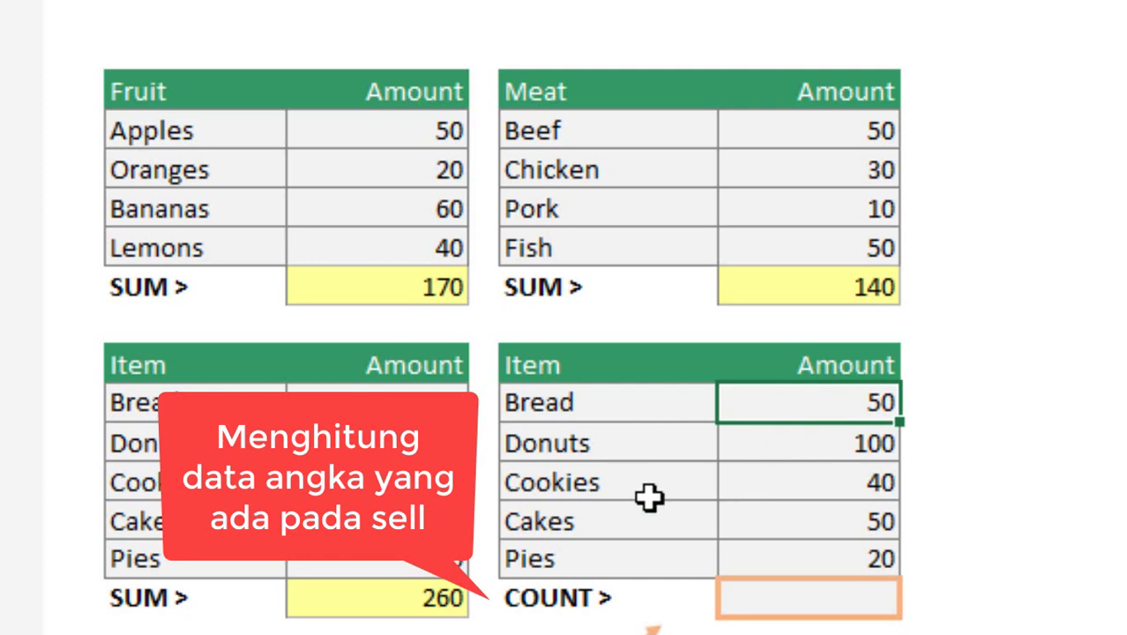
left_click(795, 599)
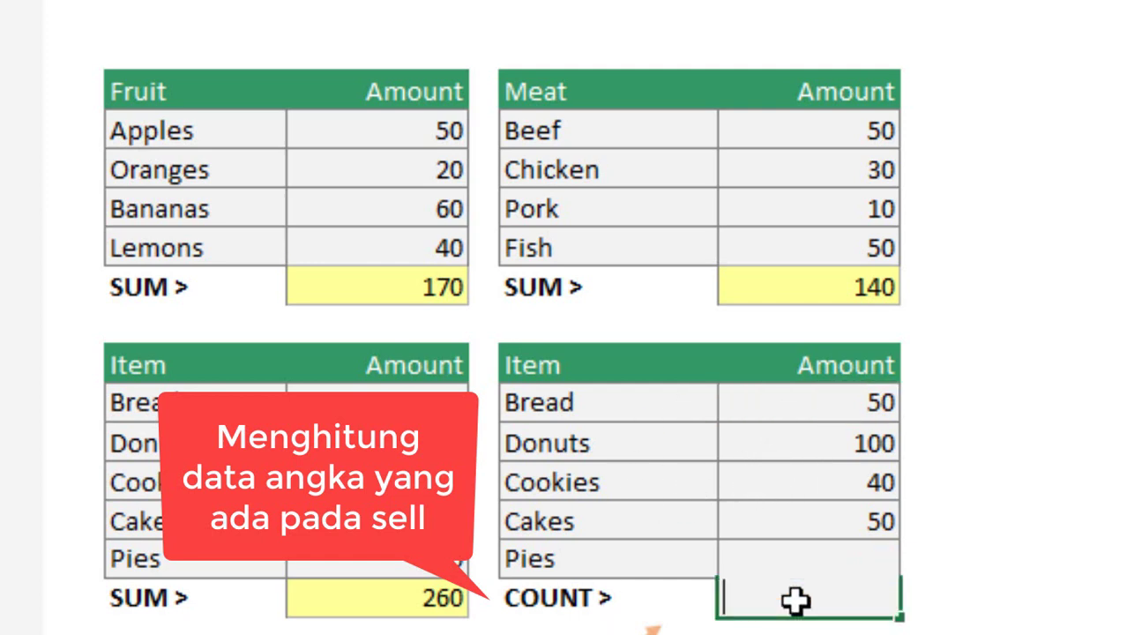
type("=COU")
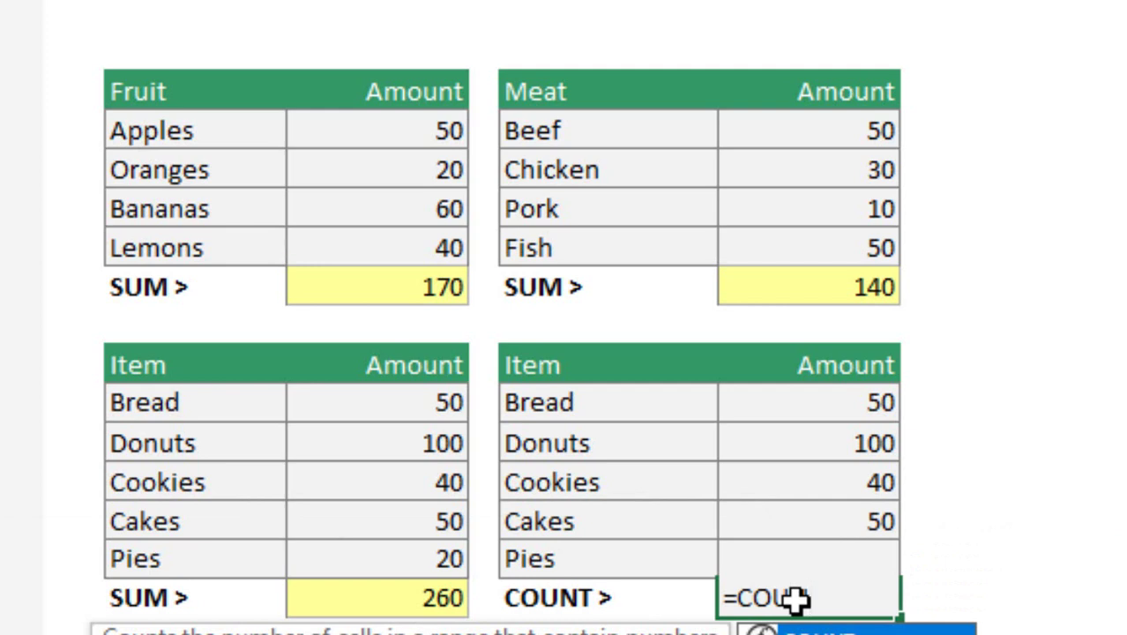
key("Tab")
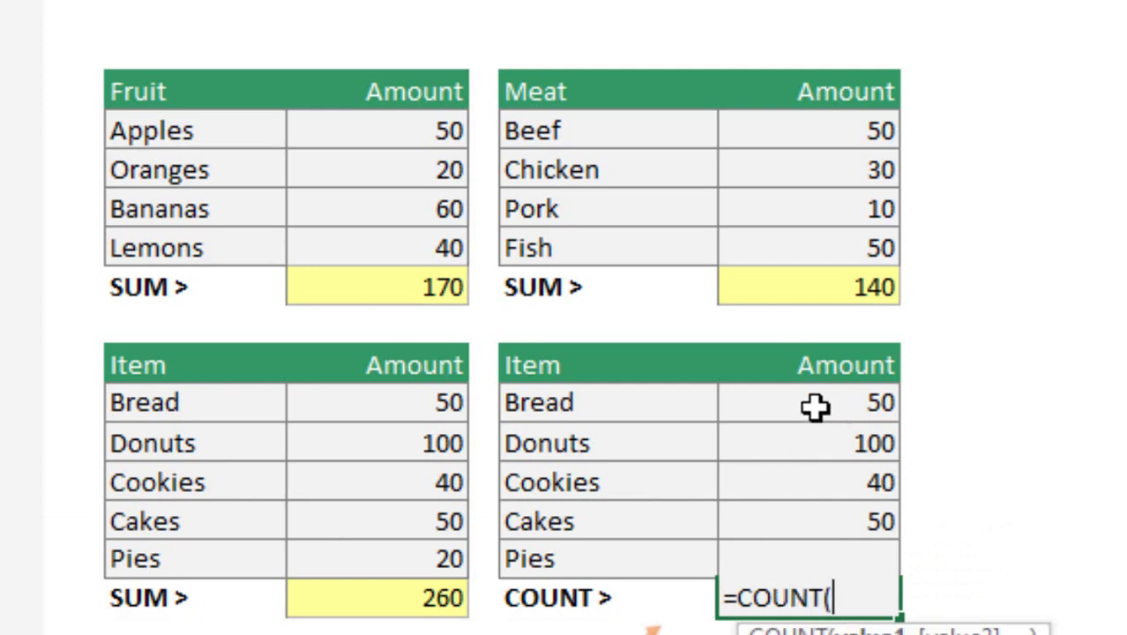
left_click_drag(810, 406, 810, 553)
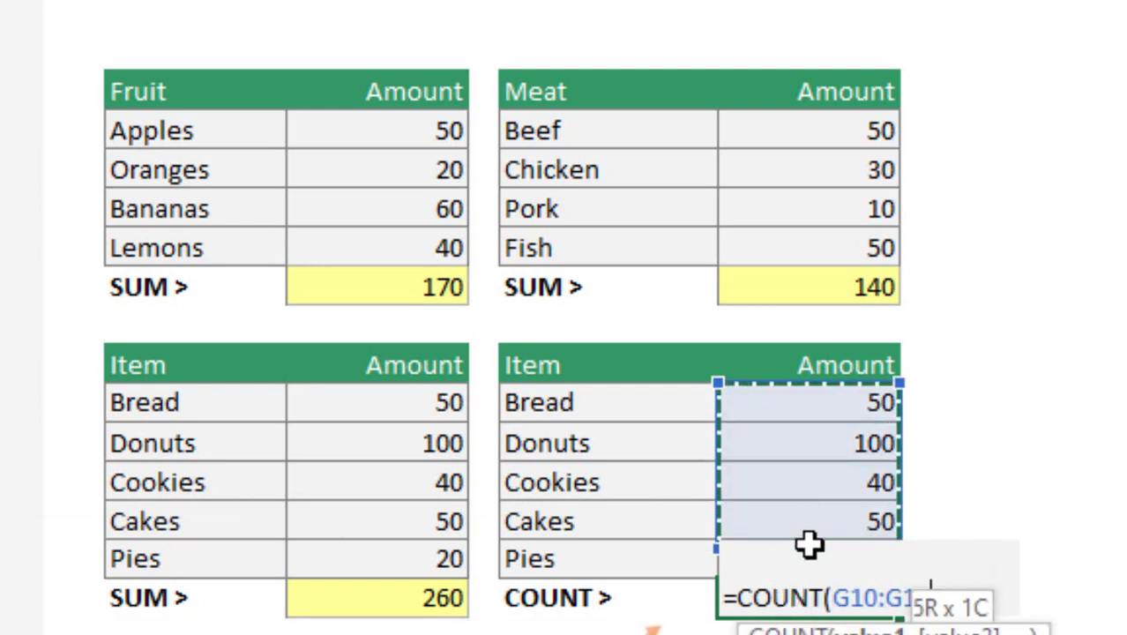
key("Return")
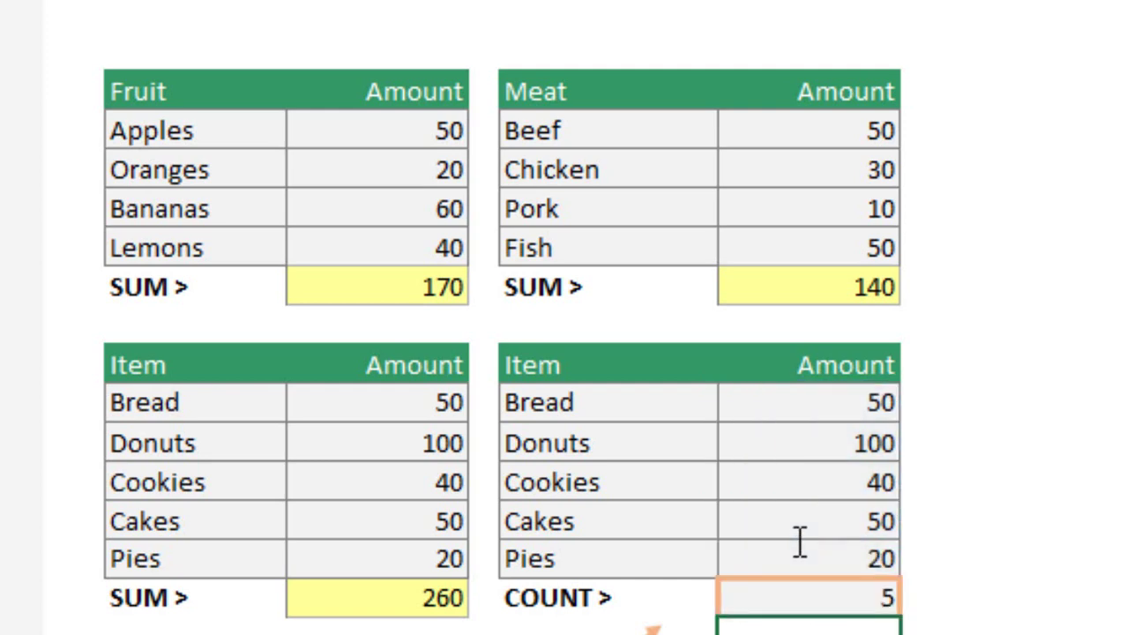
left_click(810, 599)
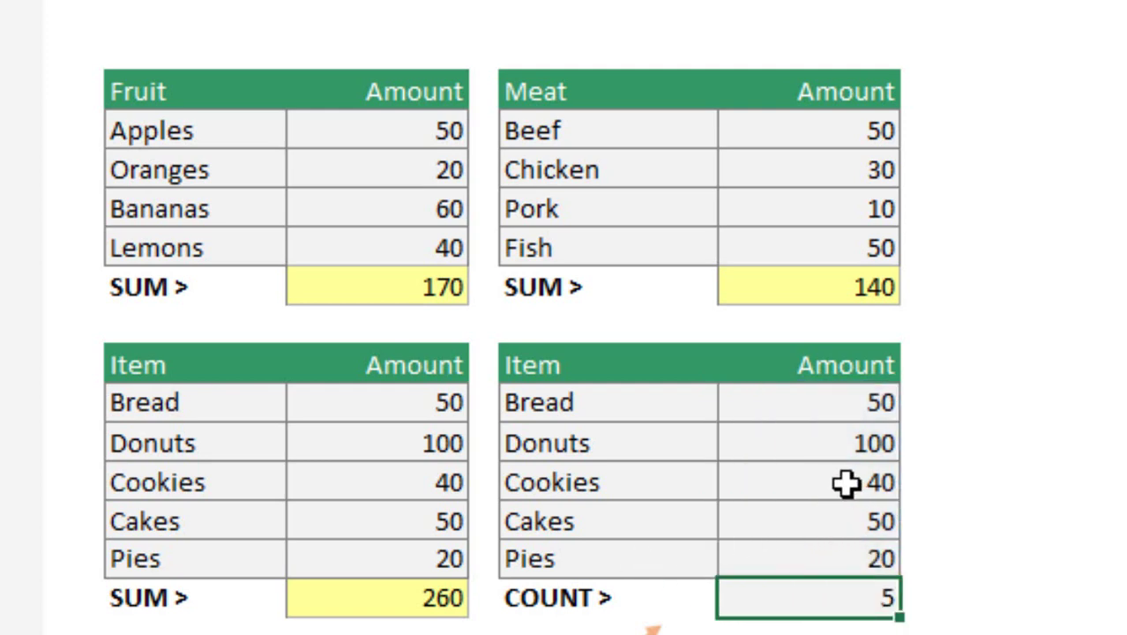
left_click(829, 405)
left_click(823, 441)
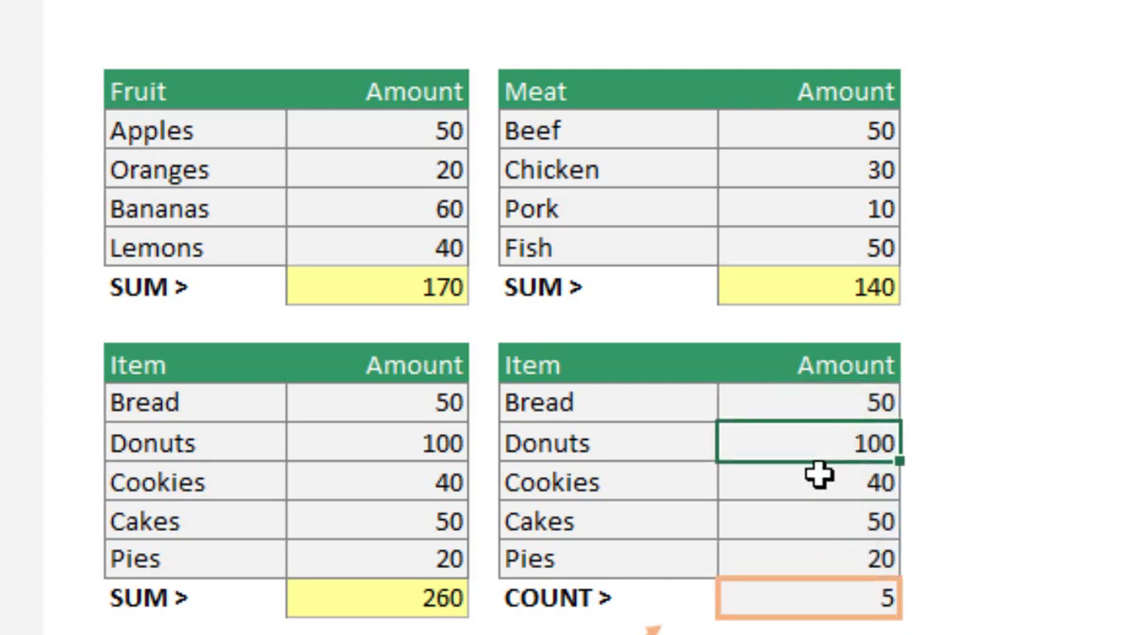
left_click(819, 480)
left_click(813, 522)
left_click(816, 558)
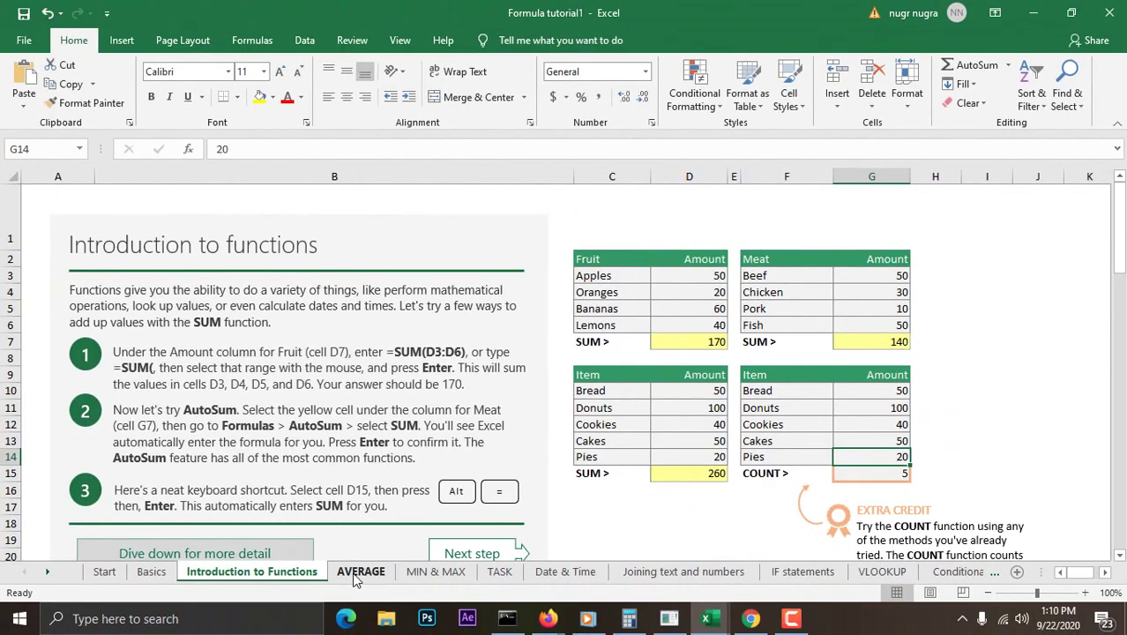
On the AVERAGE sheet, enter =AVERAGE(D3:D6) in the Fruit cell D7, giving 42.5
left_click(359, 573)
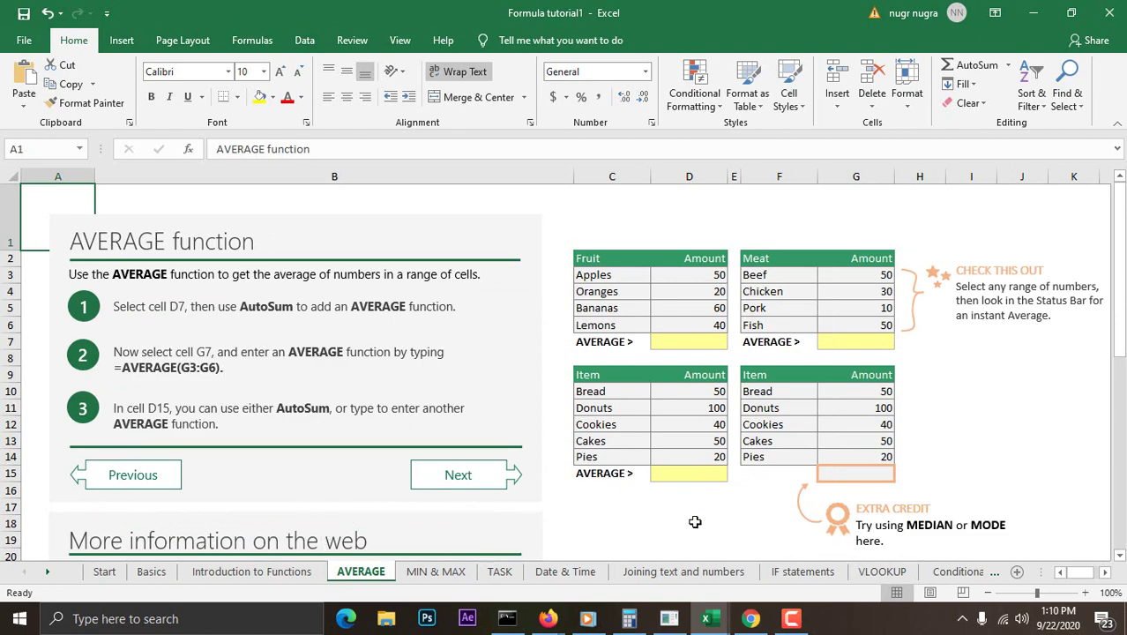
left_click(699, 343)
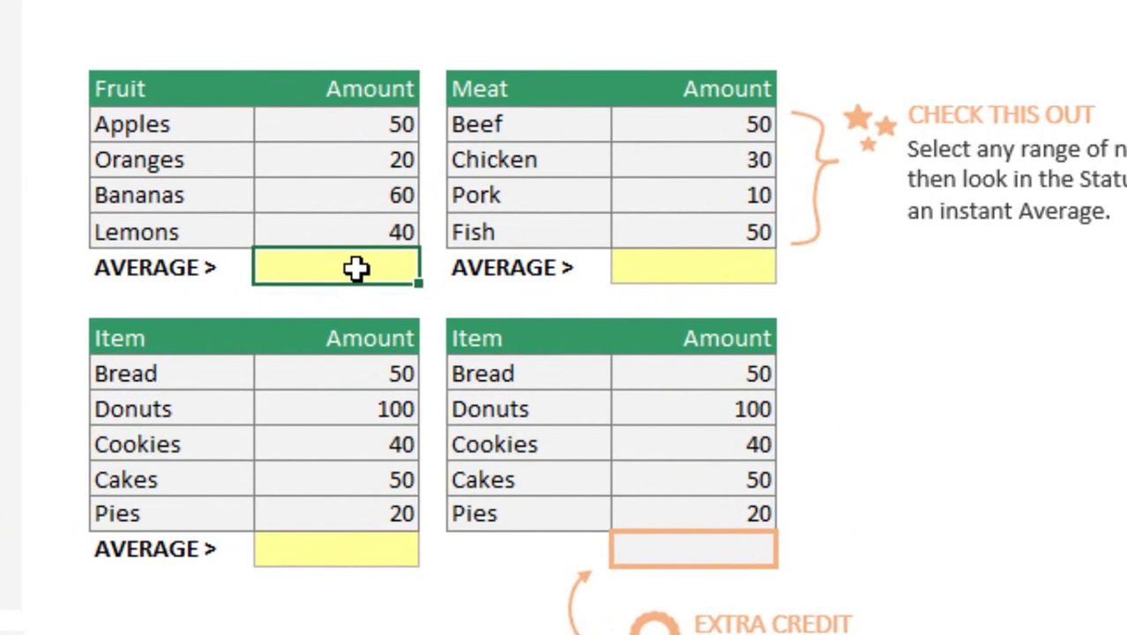
left_click(272, 128)
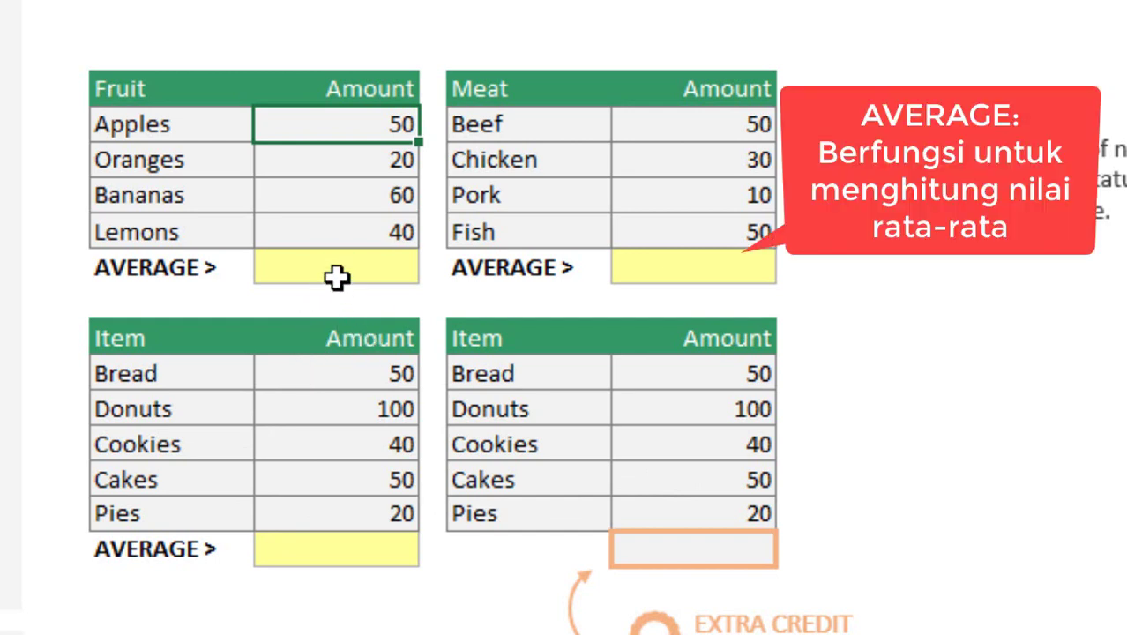
left_click(338, 272)
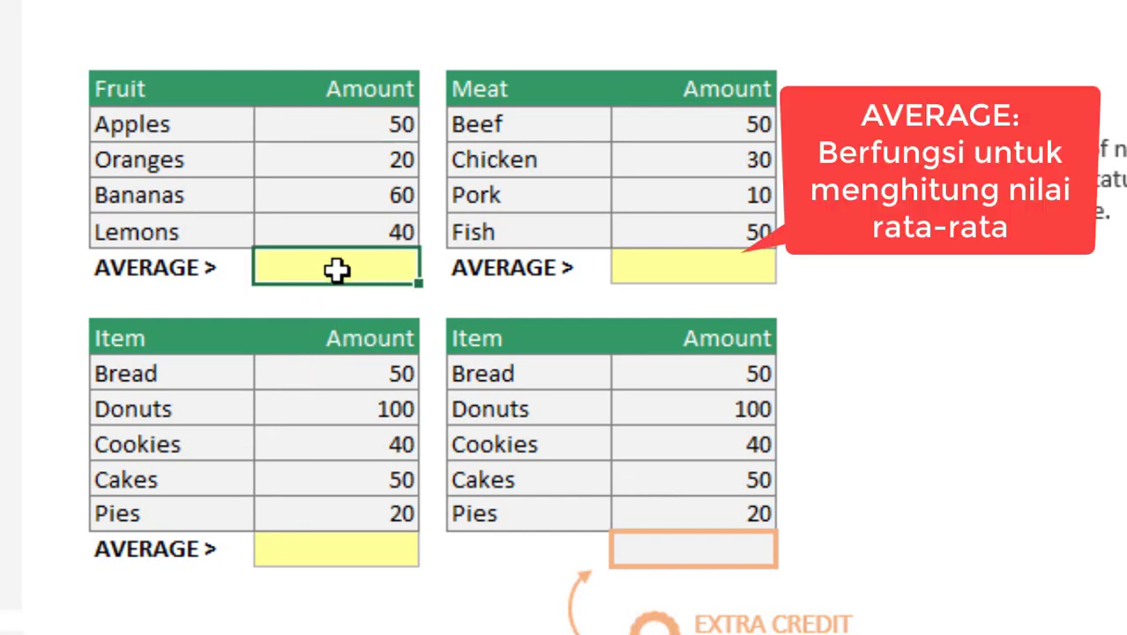
type("=AV")
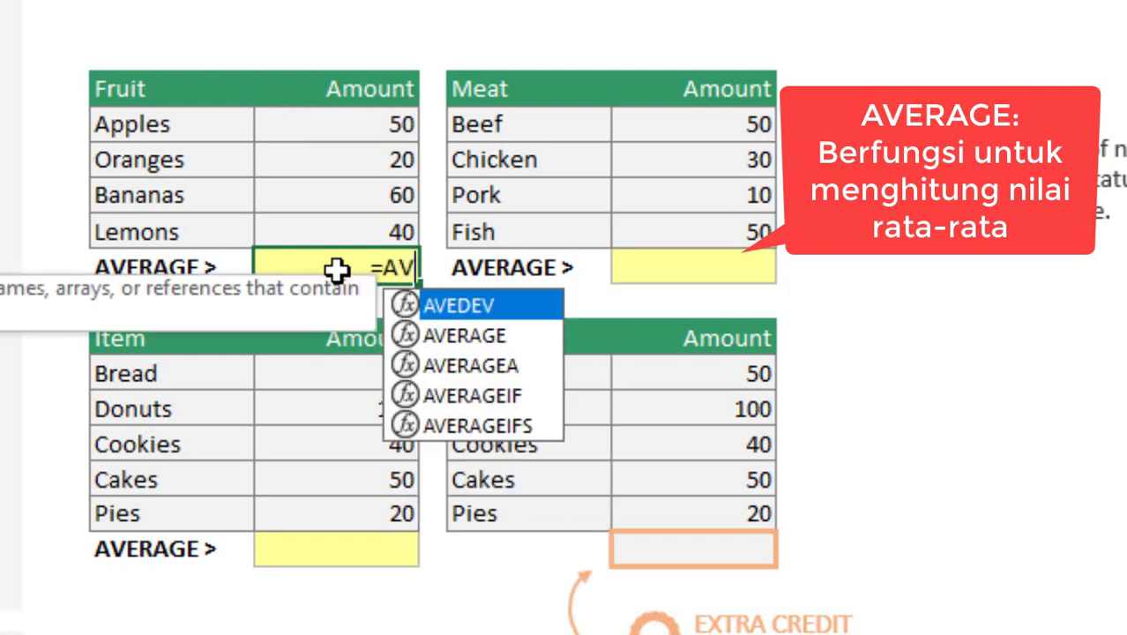
type("E")
key("Down")
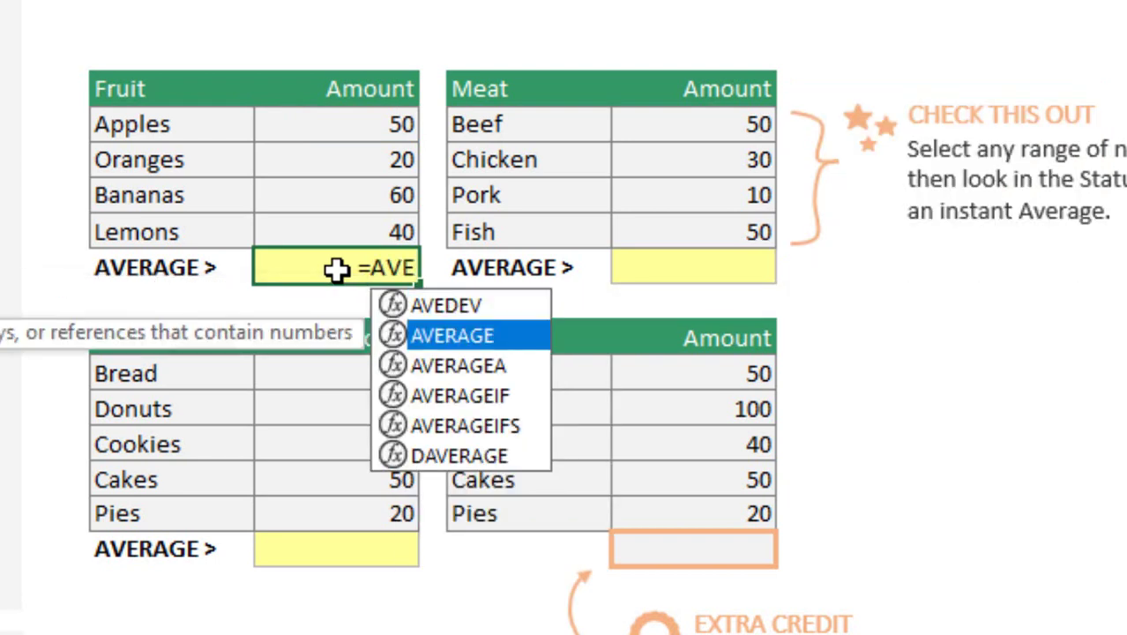
key("Tab")
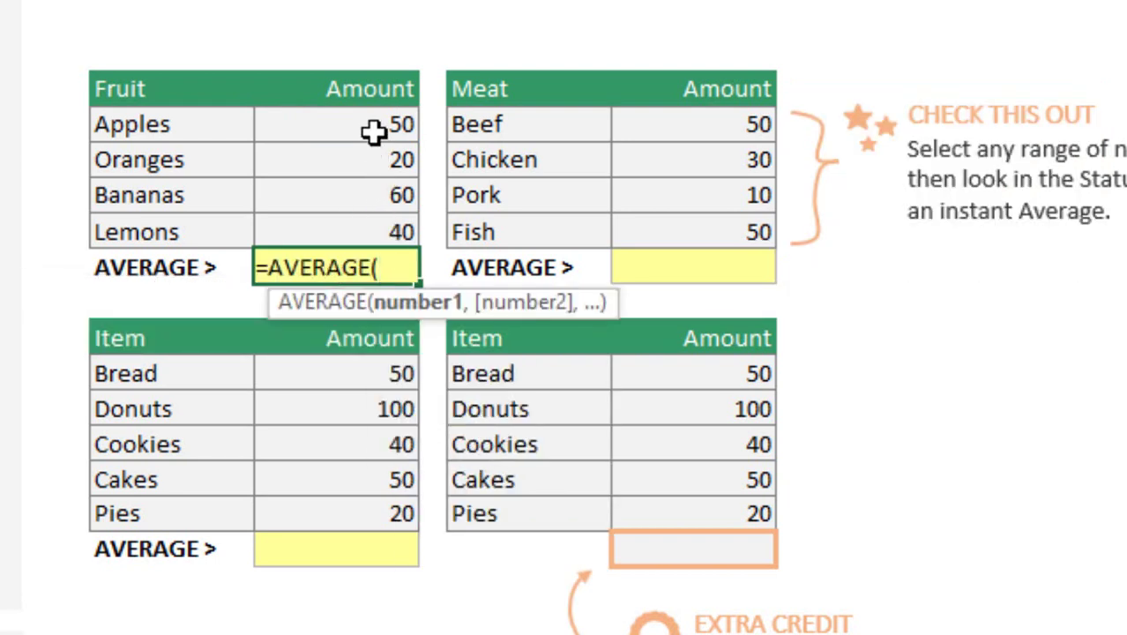
left_click_drag(372, 131, 385, 226)
key("Return")
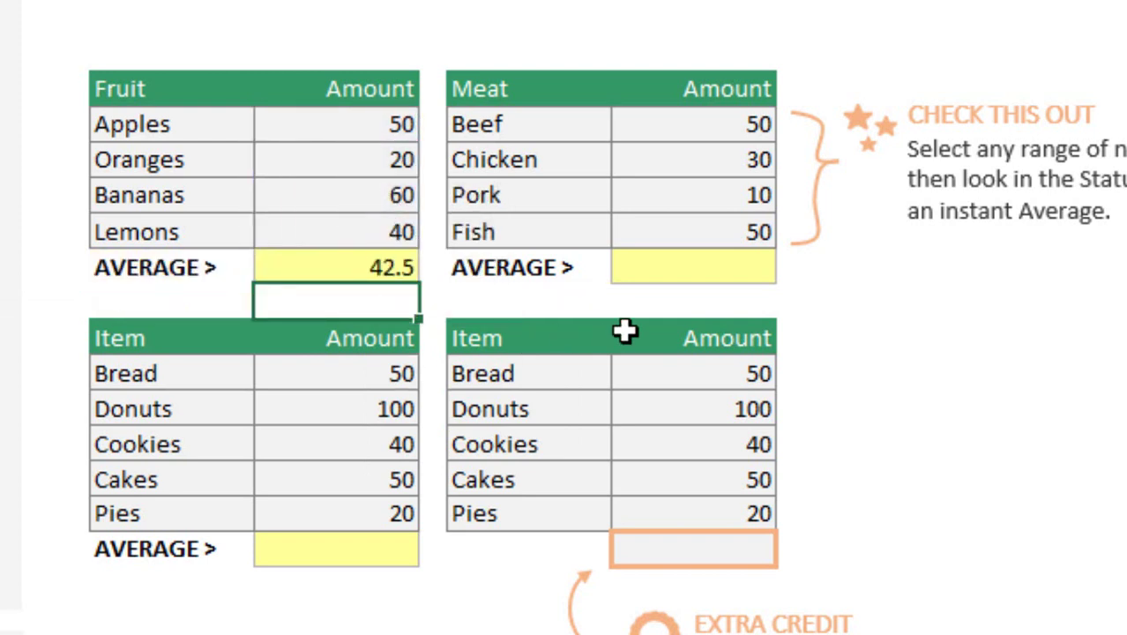
Correct the #NAME? error so Meat cell G7 holds =AVERAGE(G3:G6), showing 35
left_click(664, 275)
type("=")
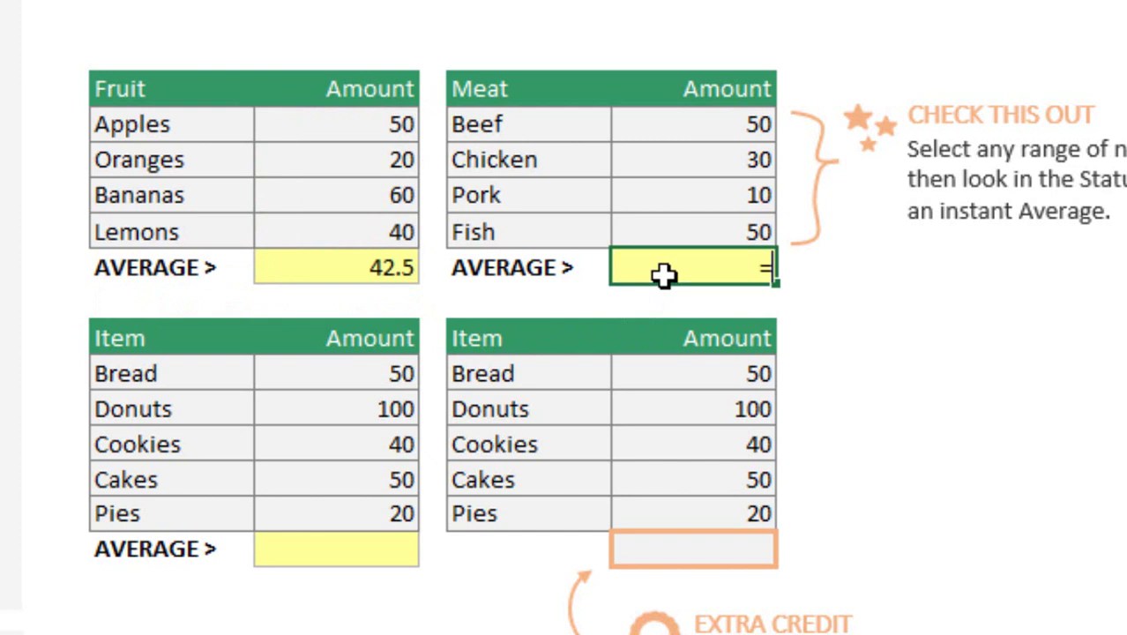
type("AVE")
key("Down")
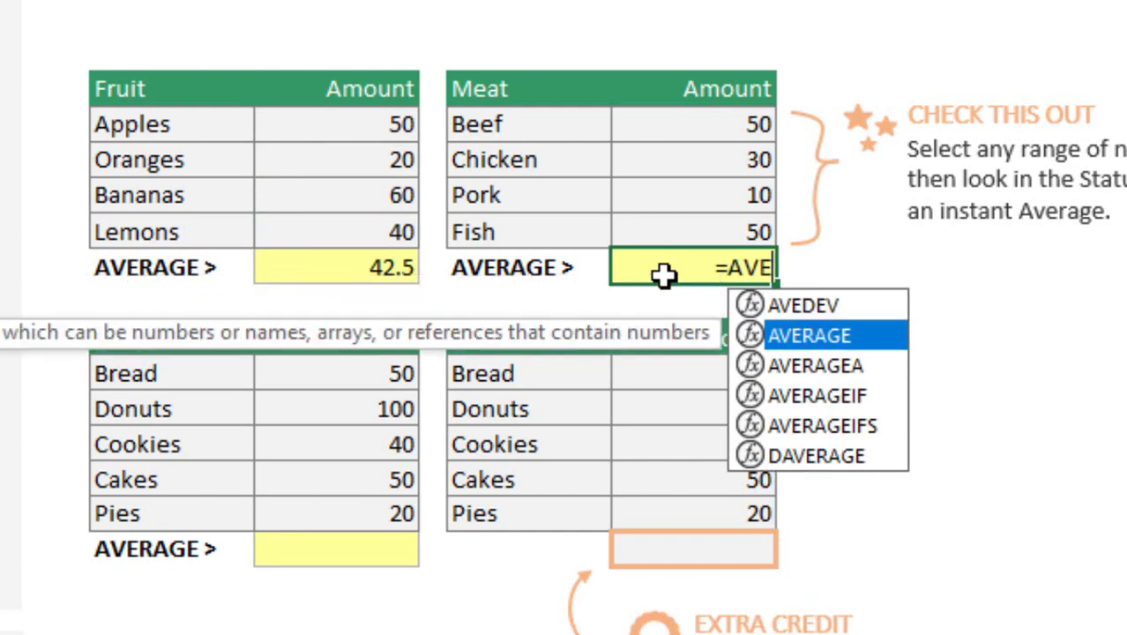
key("Return")
left_click(700, 272)
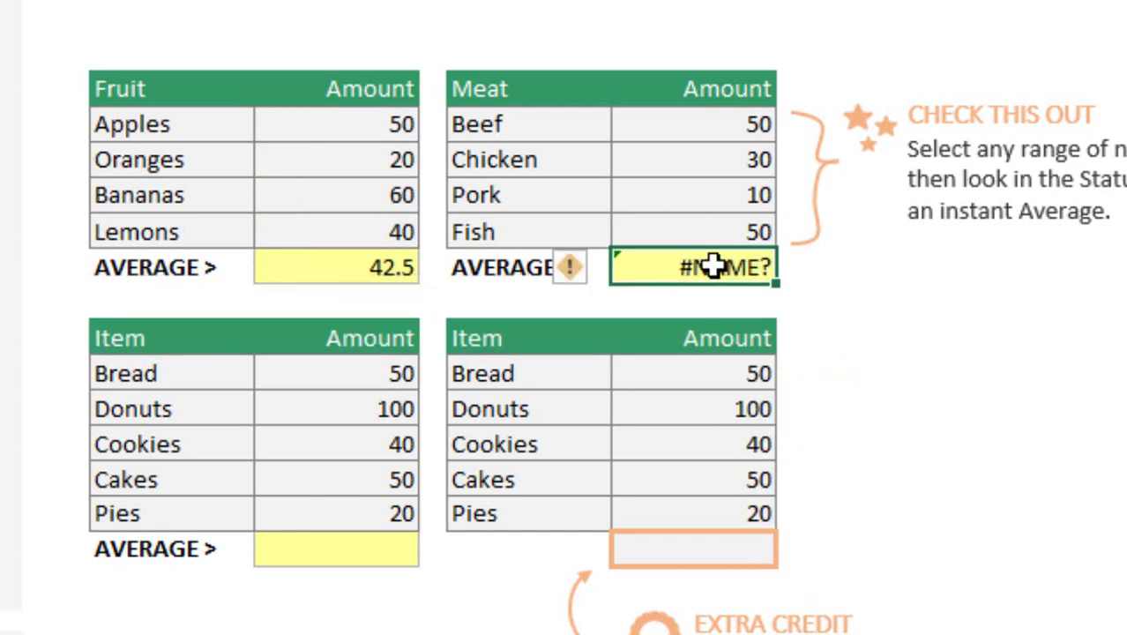
double_click(713, 267)
type("R")
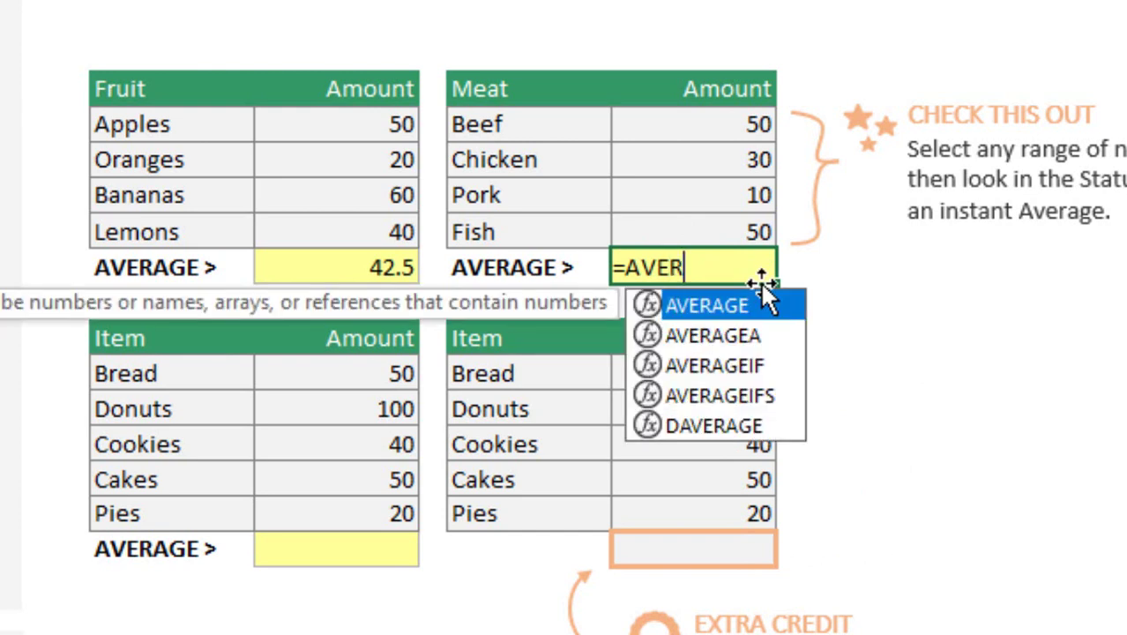
key("Tab")
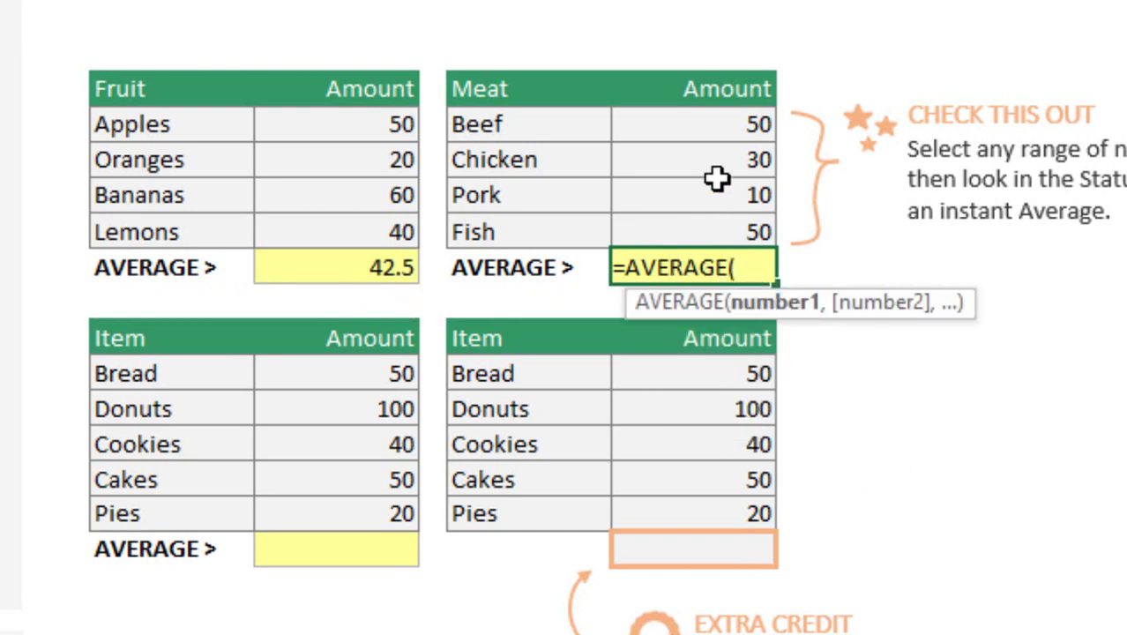
left_click_drag(697, 131, 719, 238)
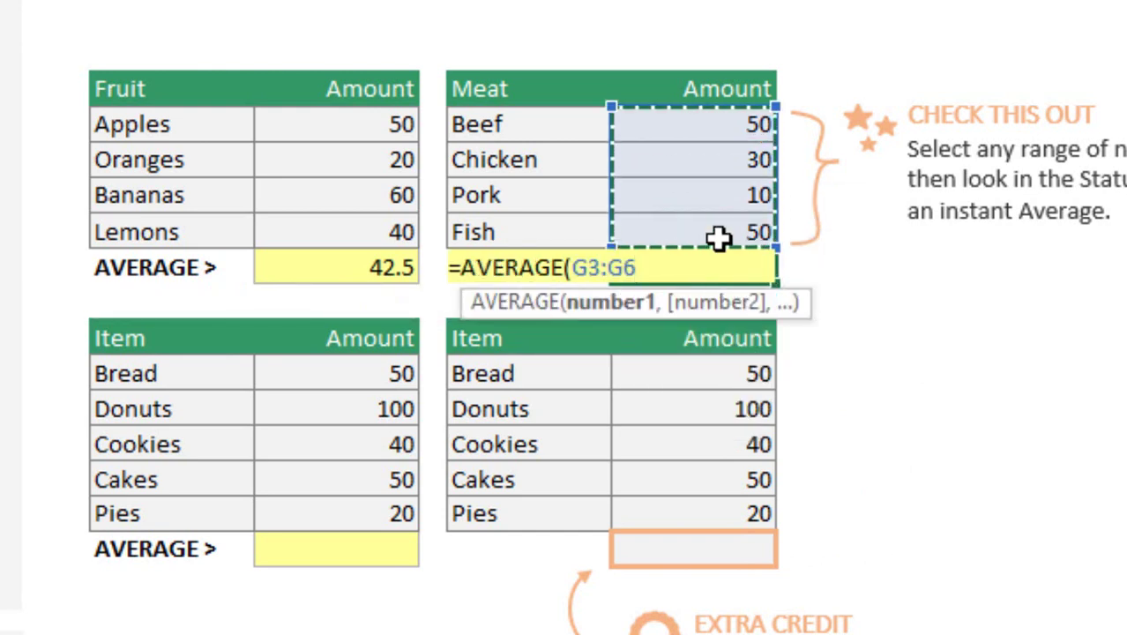
key("Return")
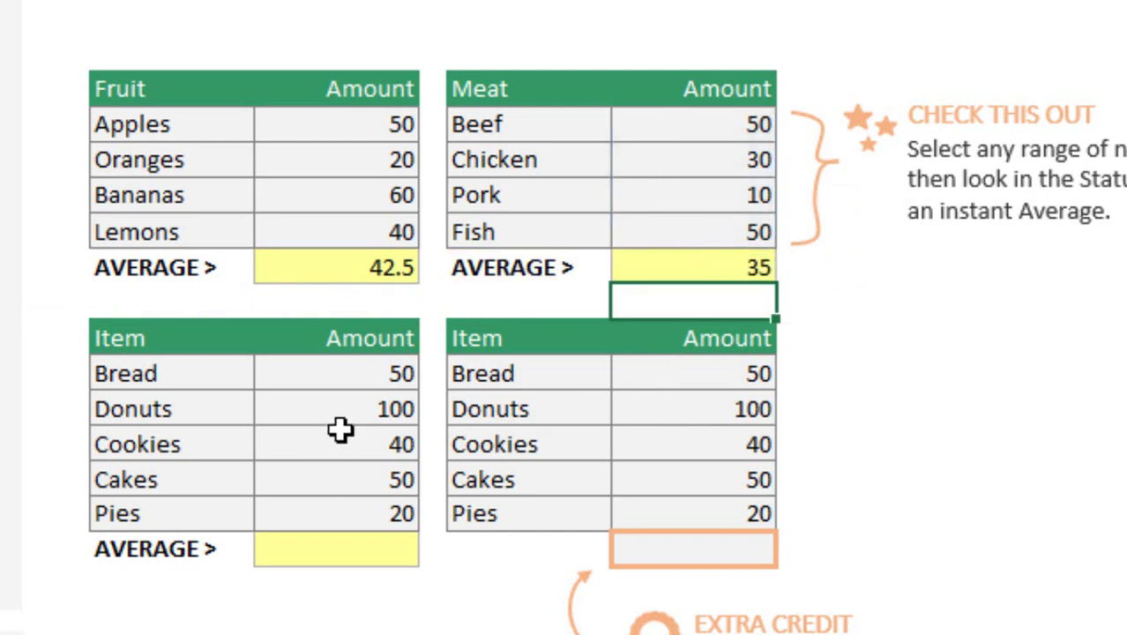
Enter an AVERAGE formula in D15 over the first Item table's amounts, giving 52
left_click(378, 549)
type("=")
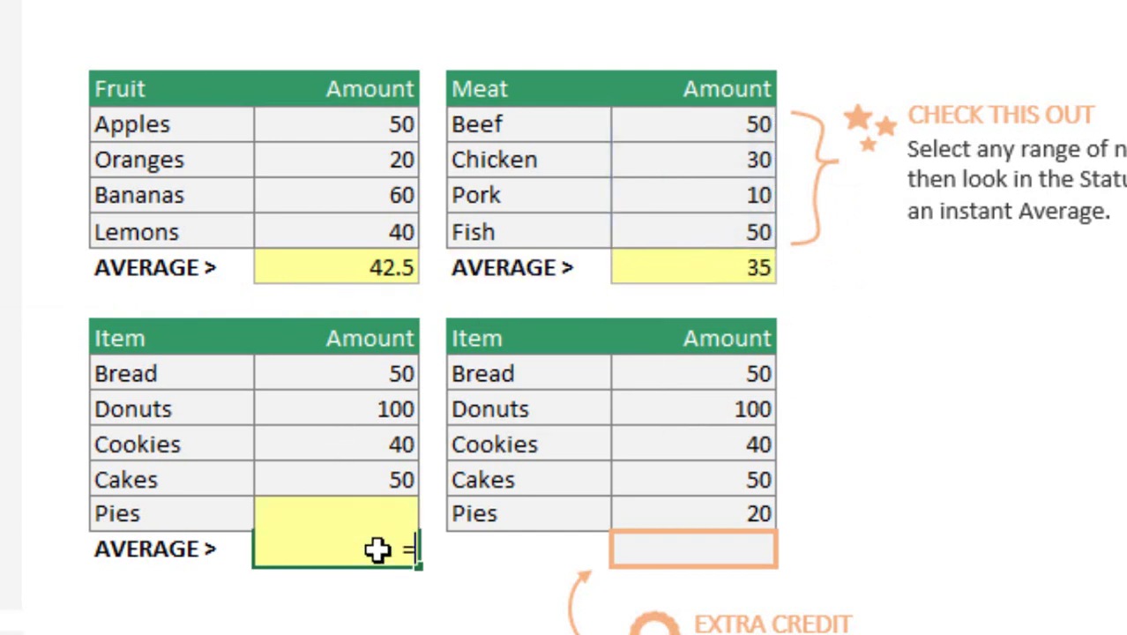
type("A")
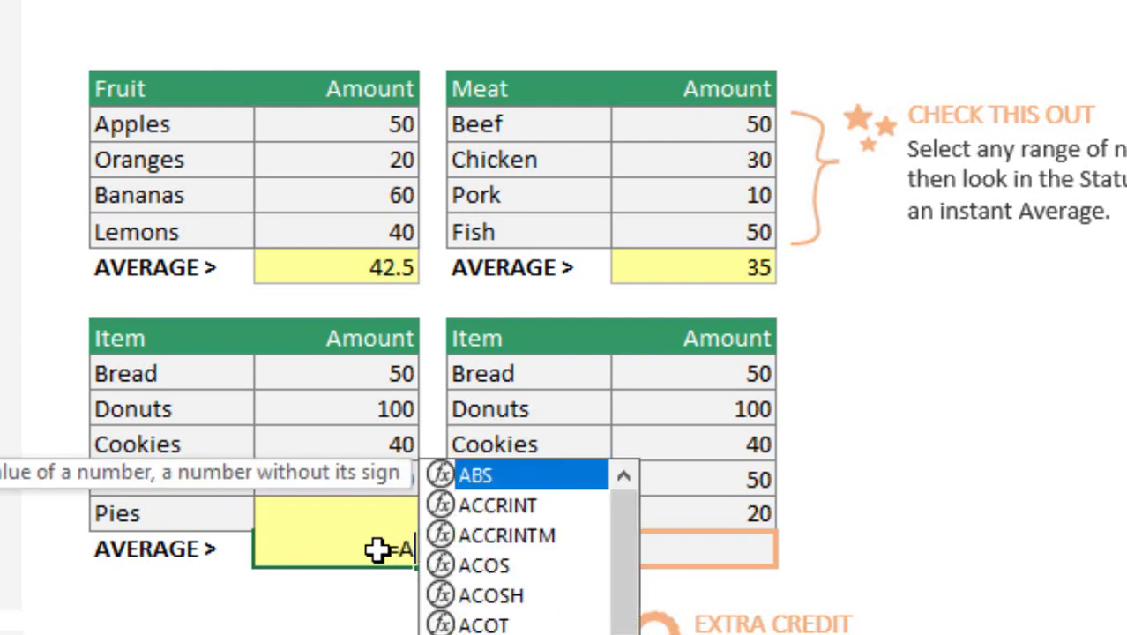
type("V")
key("Down")
key("Tab")
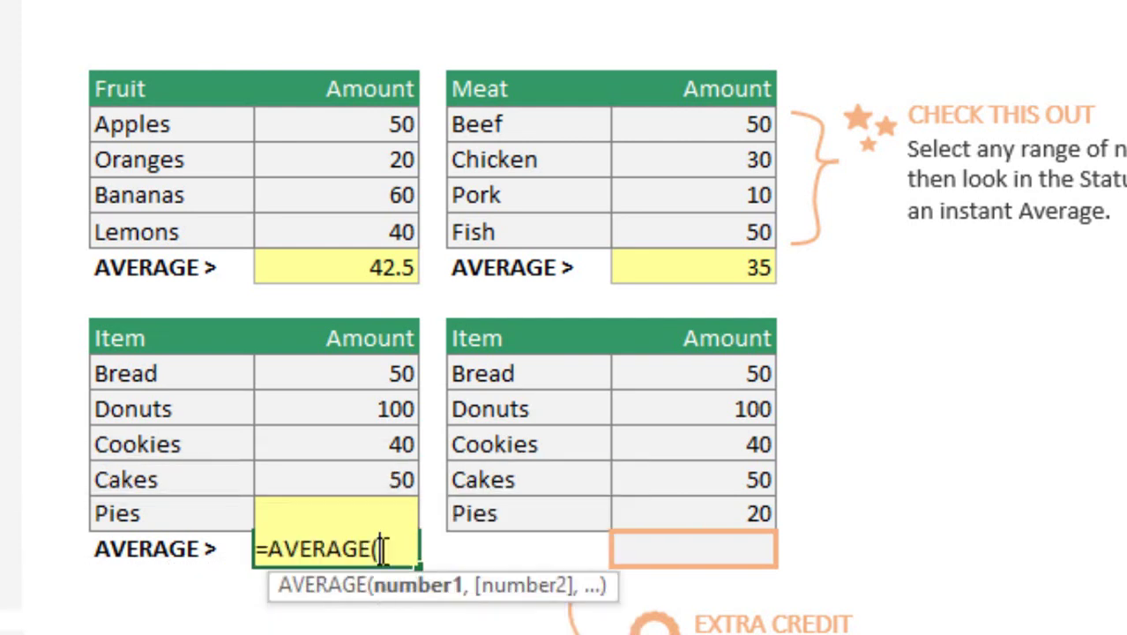
left_click_drag(375, 371, 390, 514)
key("Return")
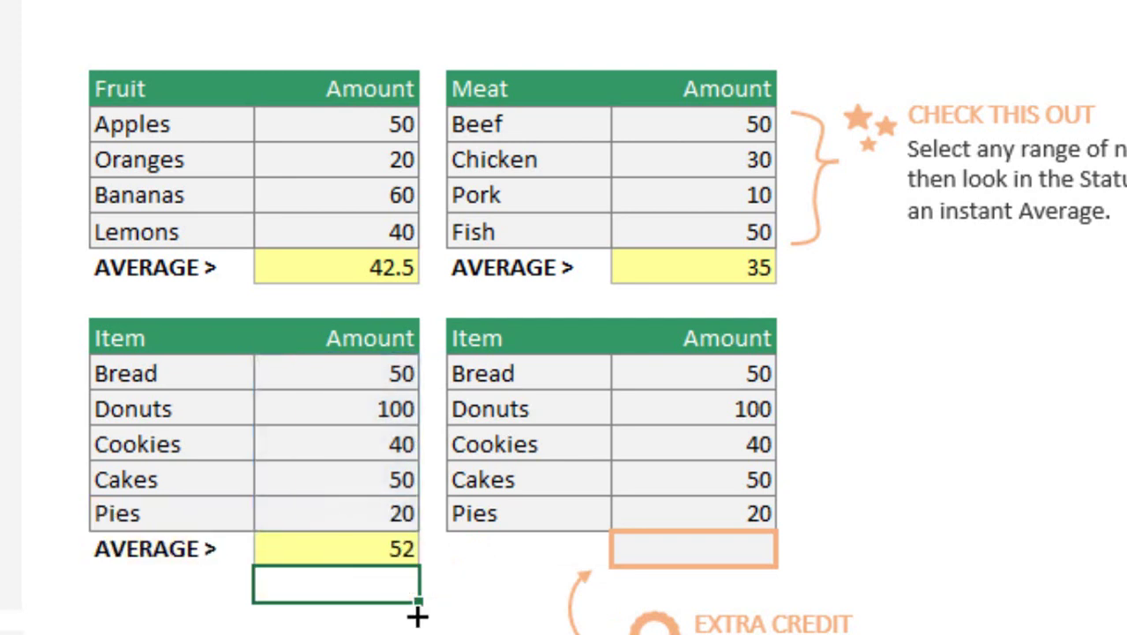
left_click(379, 554)
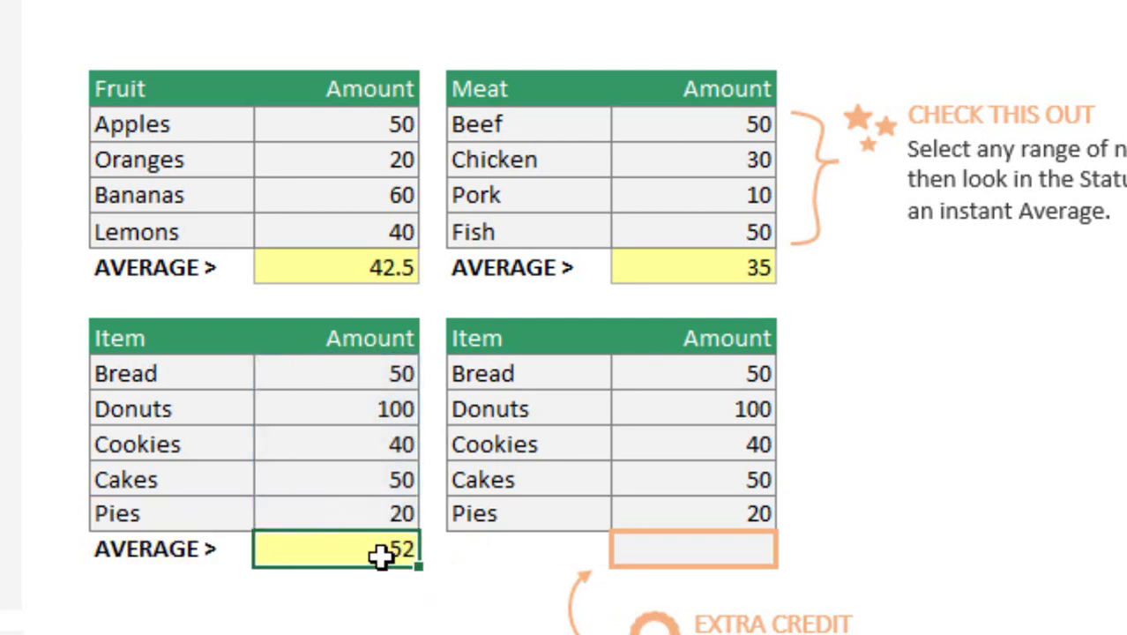
Enter =AVERAGE(G10:G14) in the second Item table's extra-credit cell G15, showing 52
left_click(699, 549)
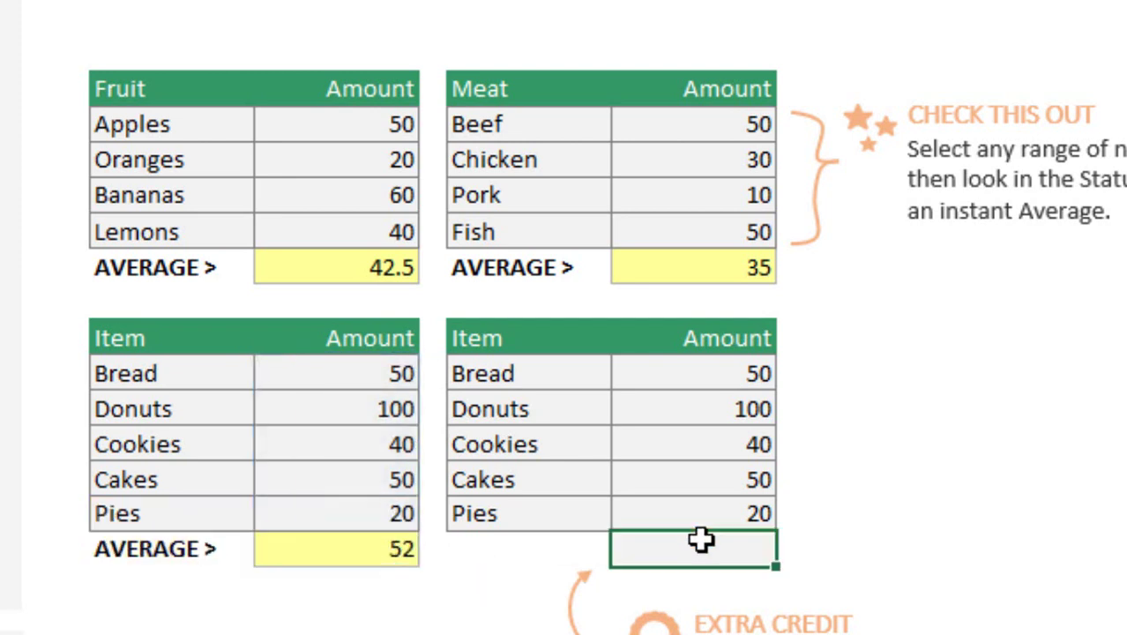
type("=")
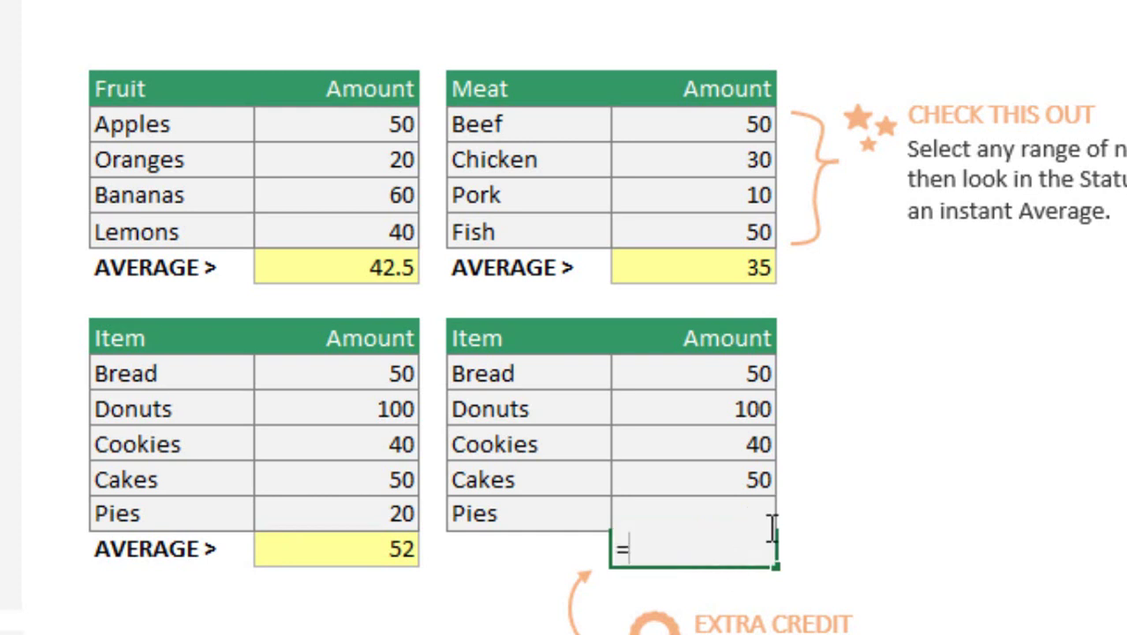
type("AVE")
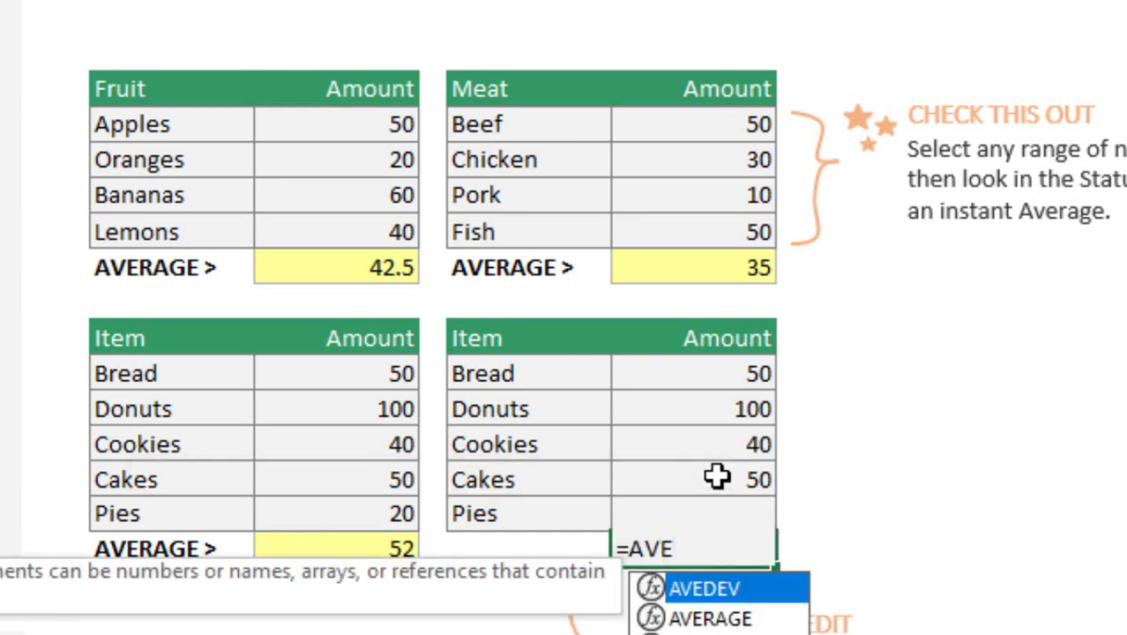
key("Down")
key("Tab")
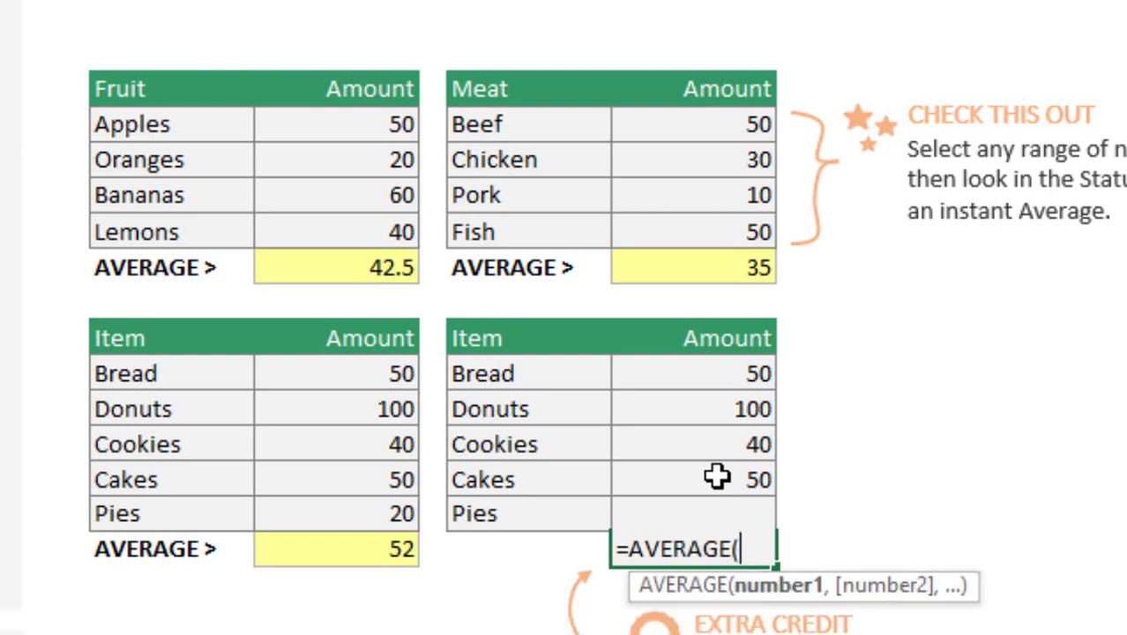
left_click_drag(708, 378, 727, 517)
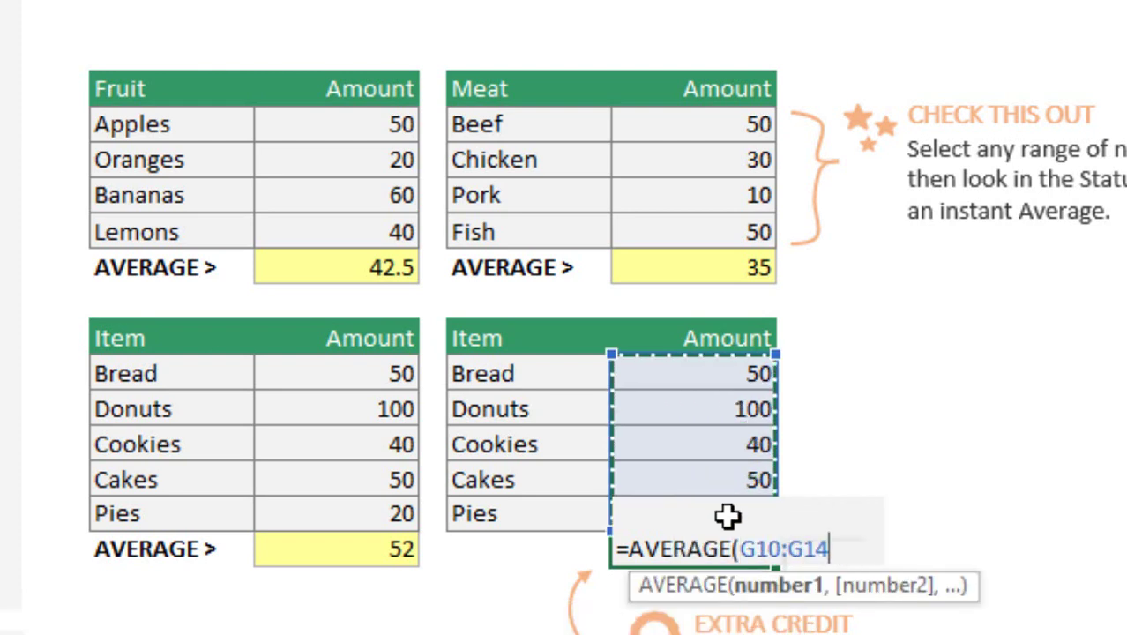
key("Return")
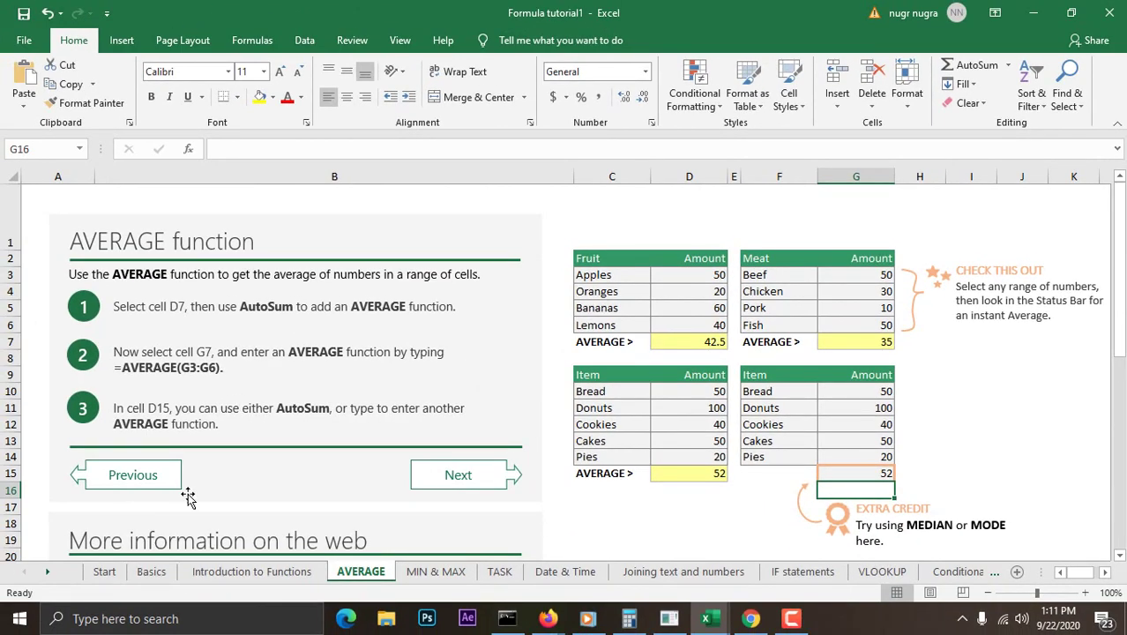
Switch to the MIN & MAX sheet and select the Fruit table's MIN result cell
left_click(434, 580)
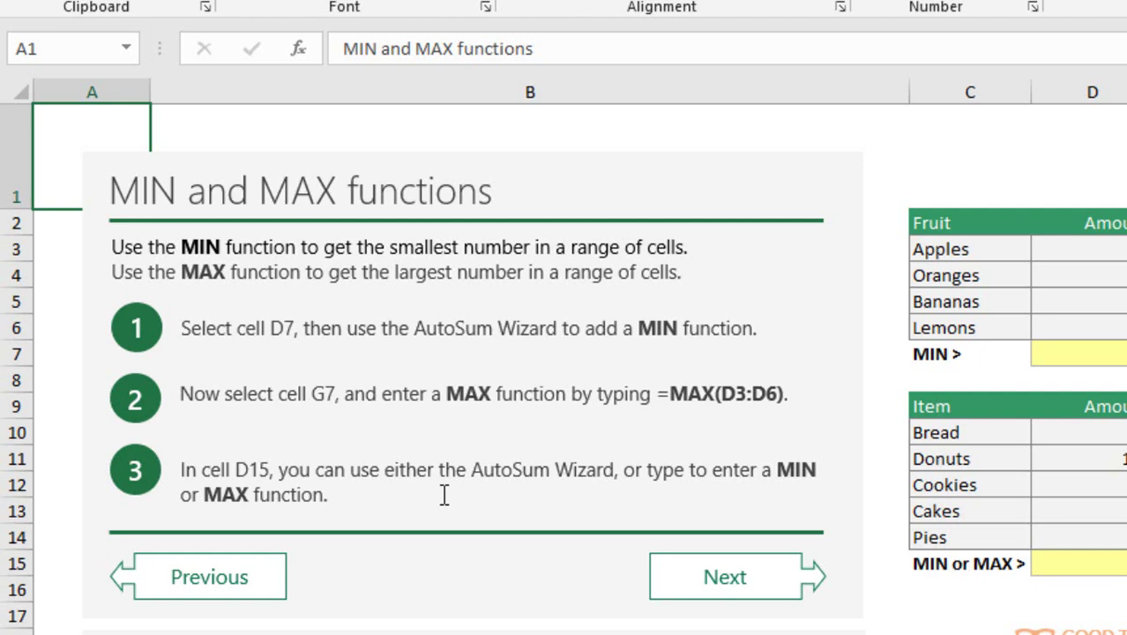
left_click(1064, 372)
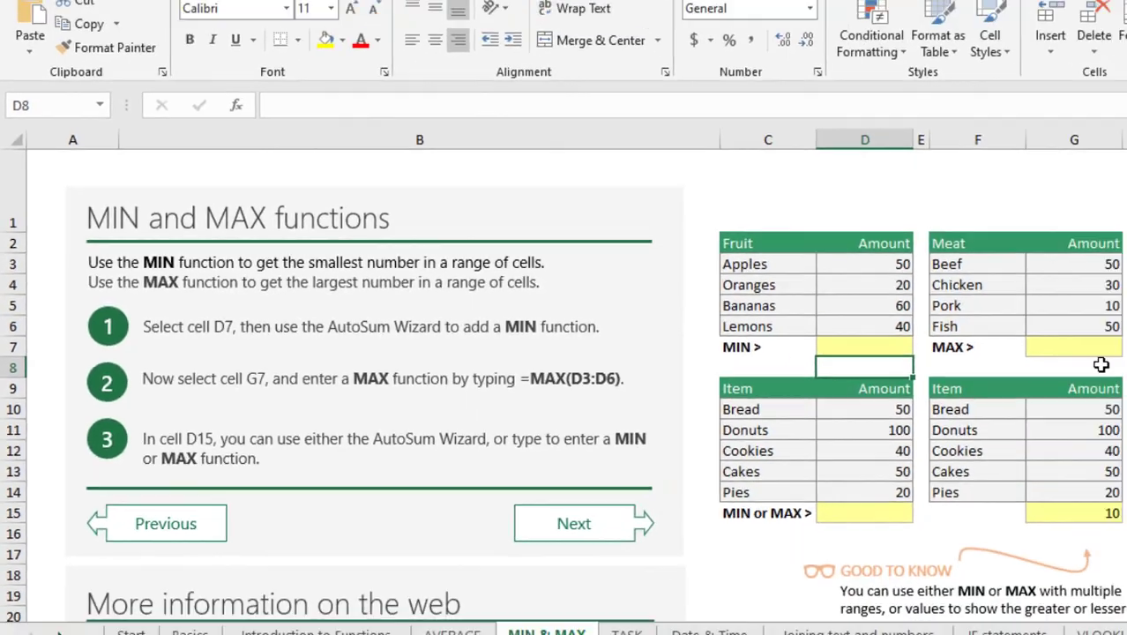
left_click(688, 342)
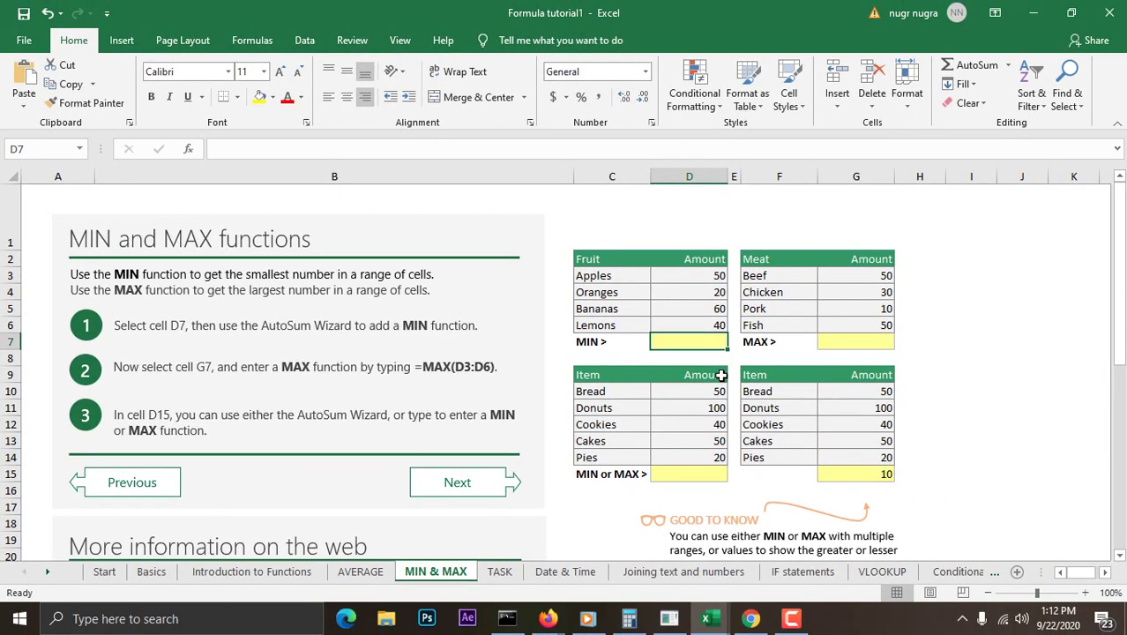
Enter =MIN(D3:D6) in the Fruit MIN cell, returning 20
type("=")
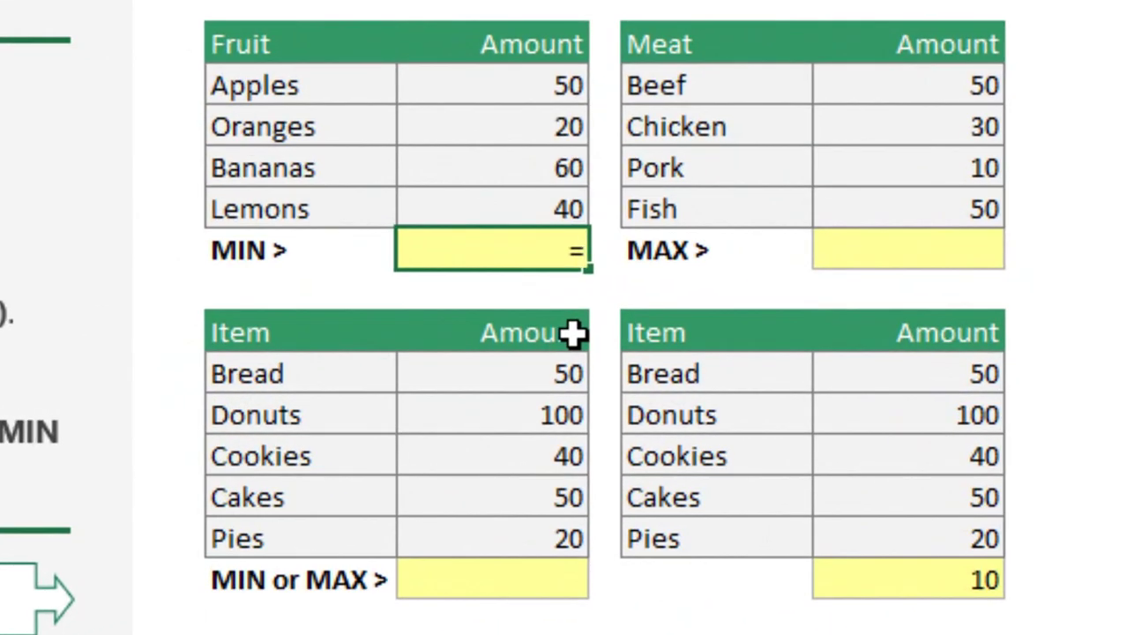
type("MIN")
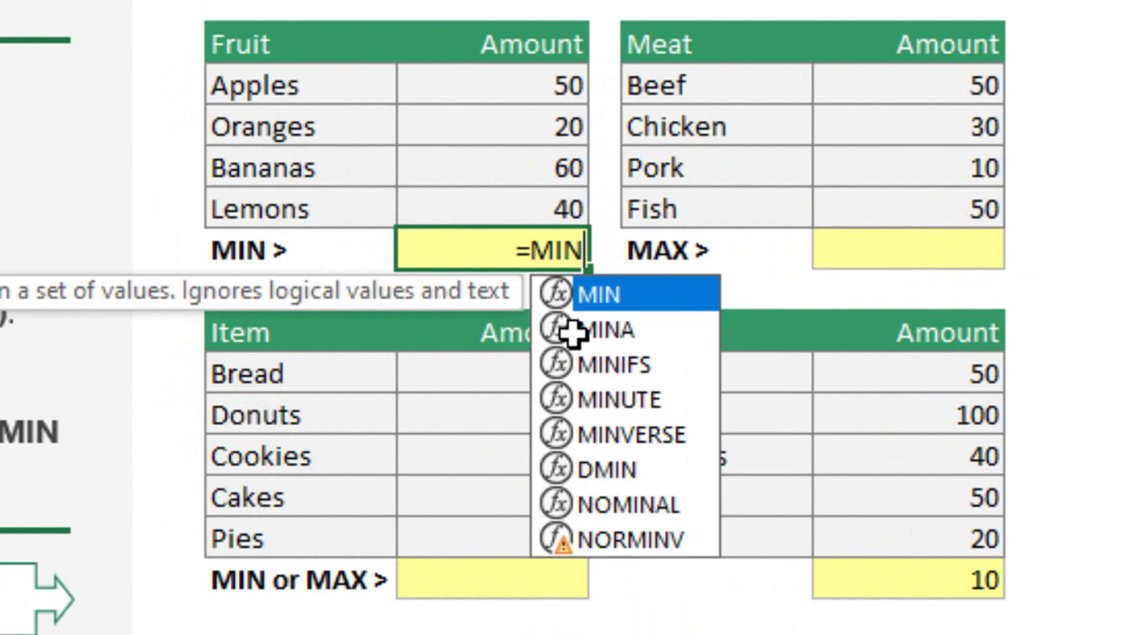
type("(")
left_click(508, 85)
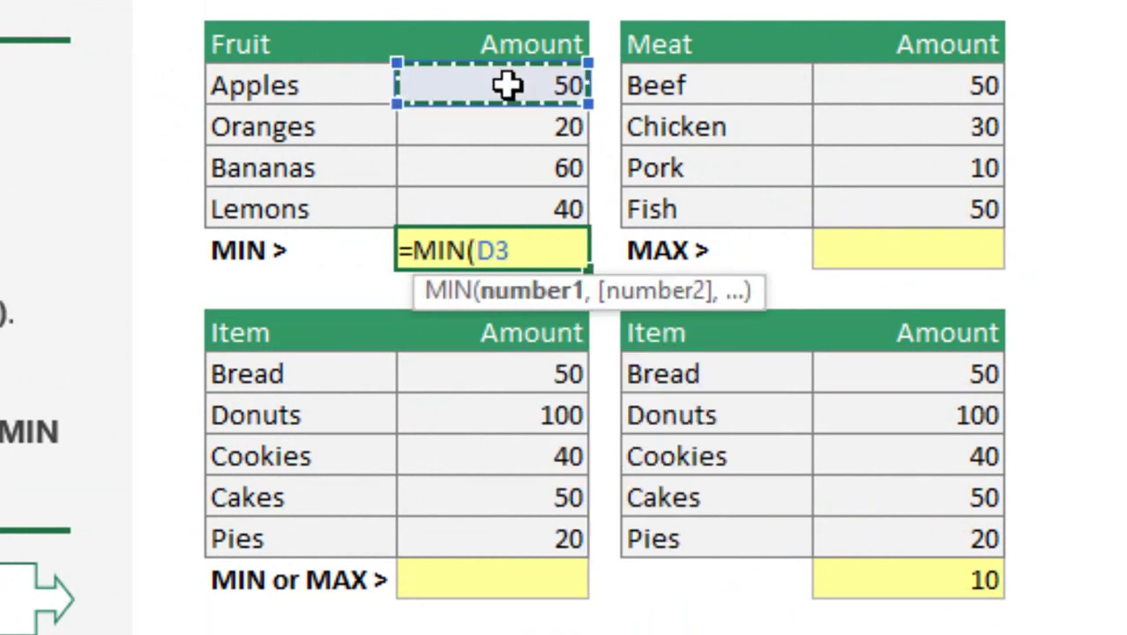
left_click_drag(508, 85, 527, 207)
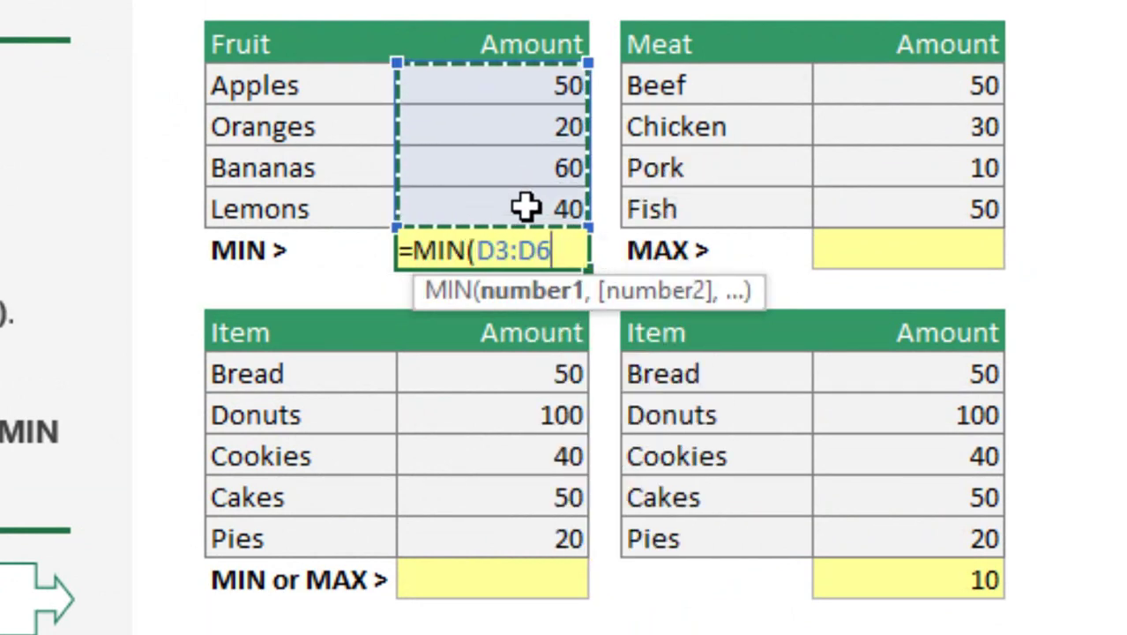
key("Return")
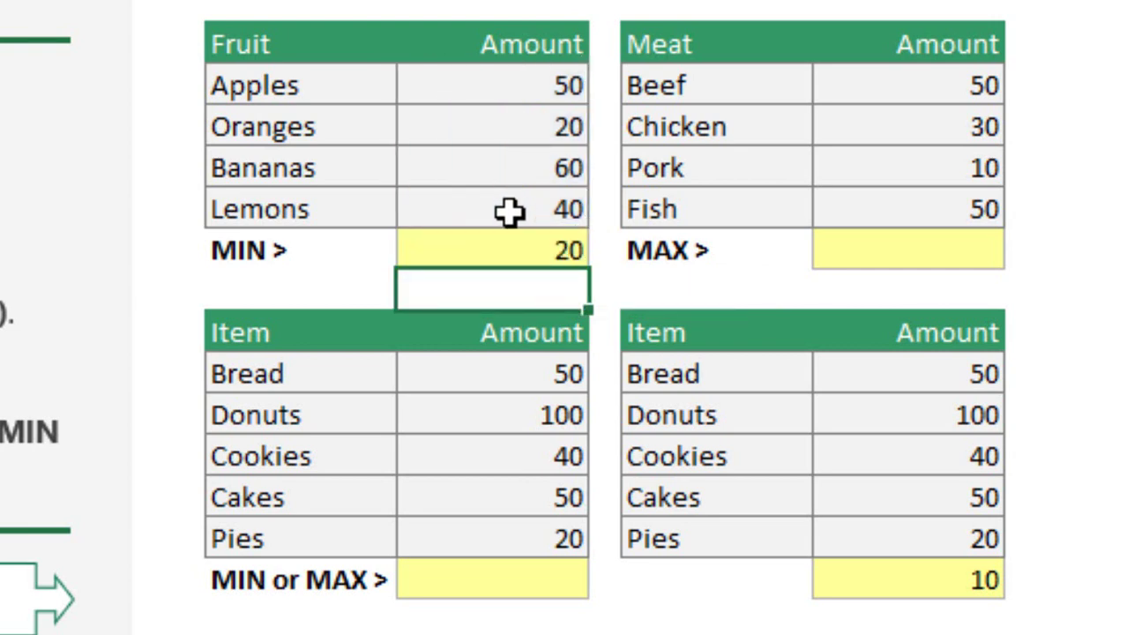
left_click(529, 247)
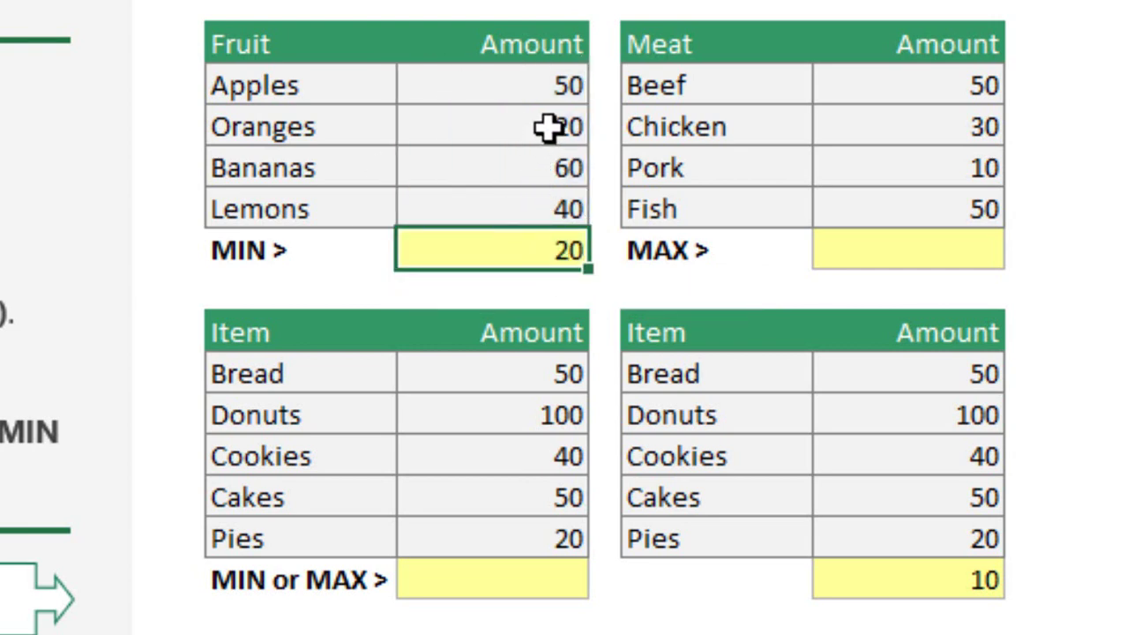
Enter =MAX(G3:G6) in the Meat table's MAX cell, returning 50
left_click(902, 249)
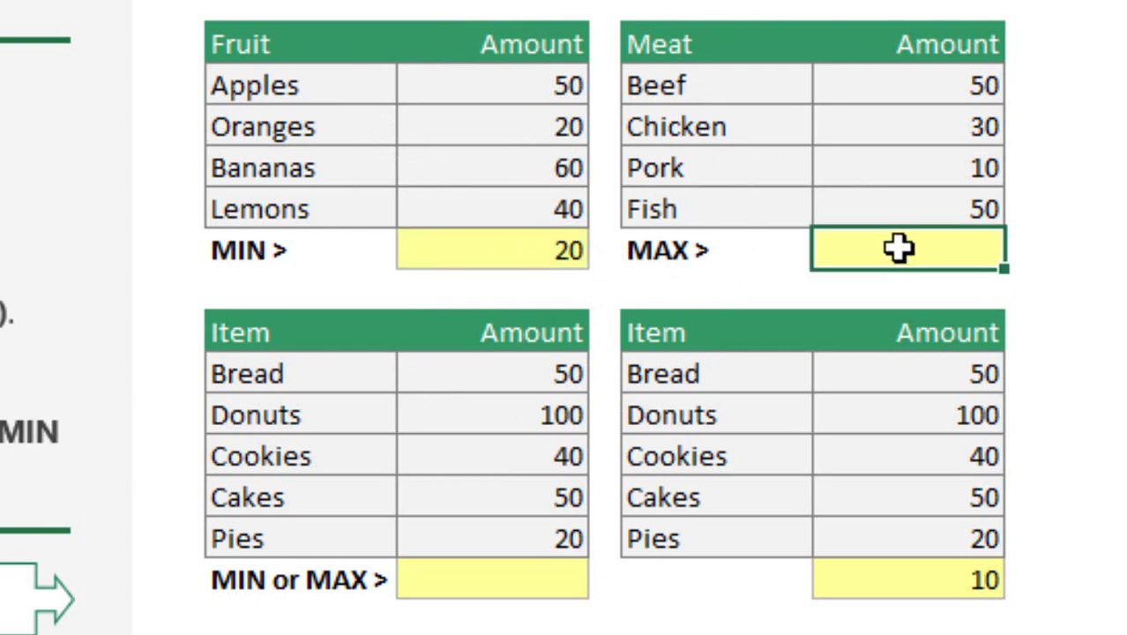
type("=")
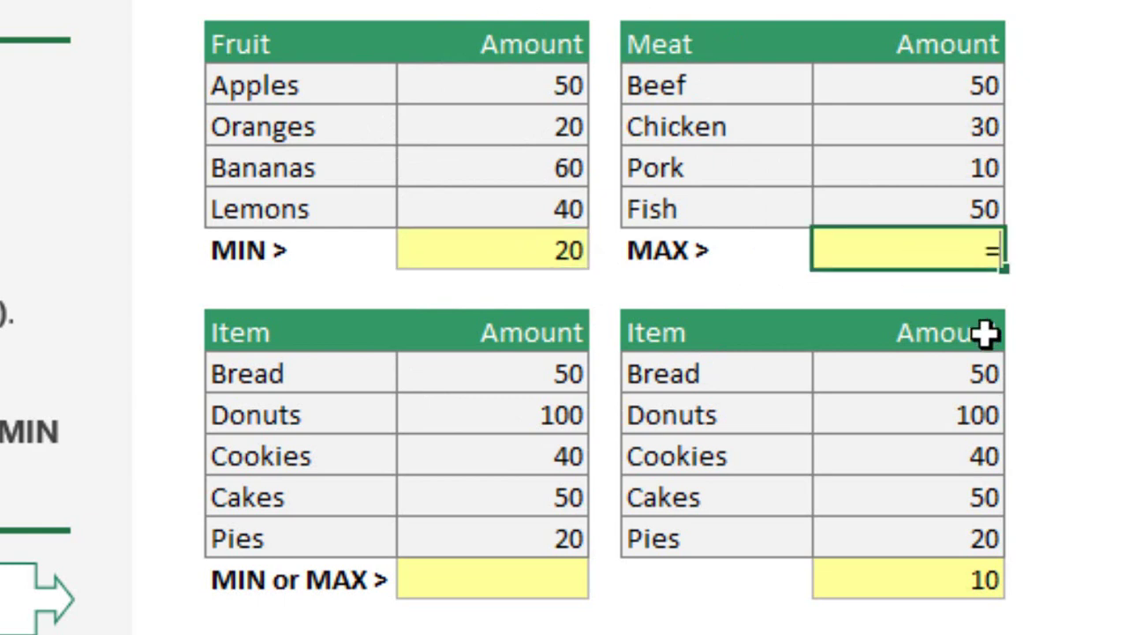
type("MAX")
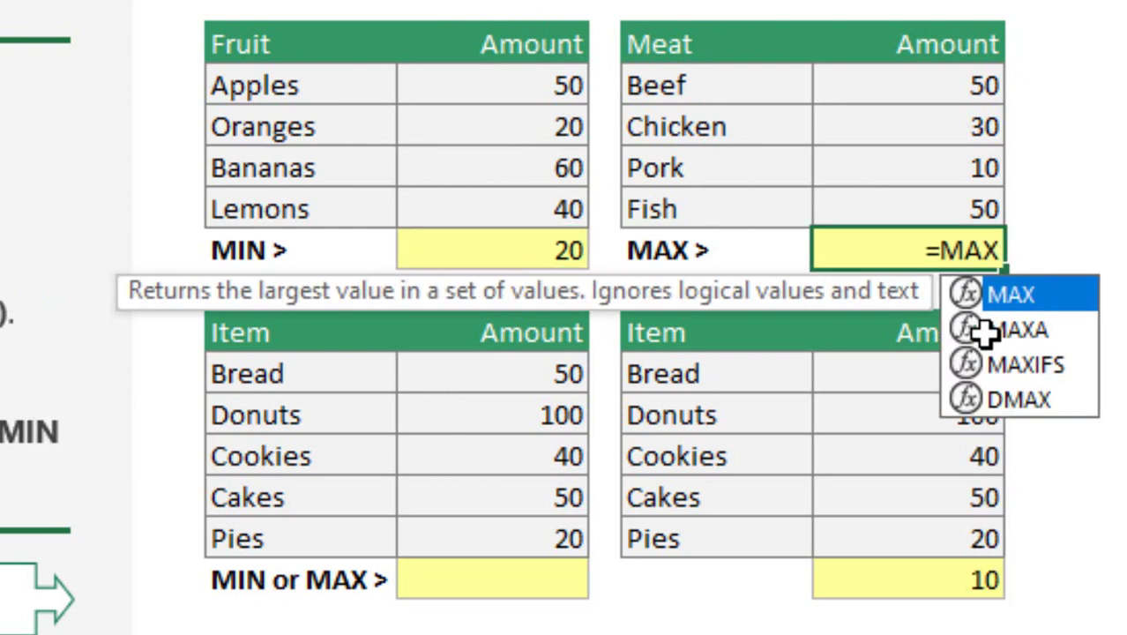
type("(")
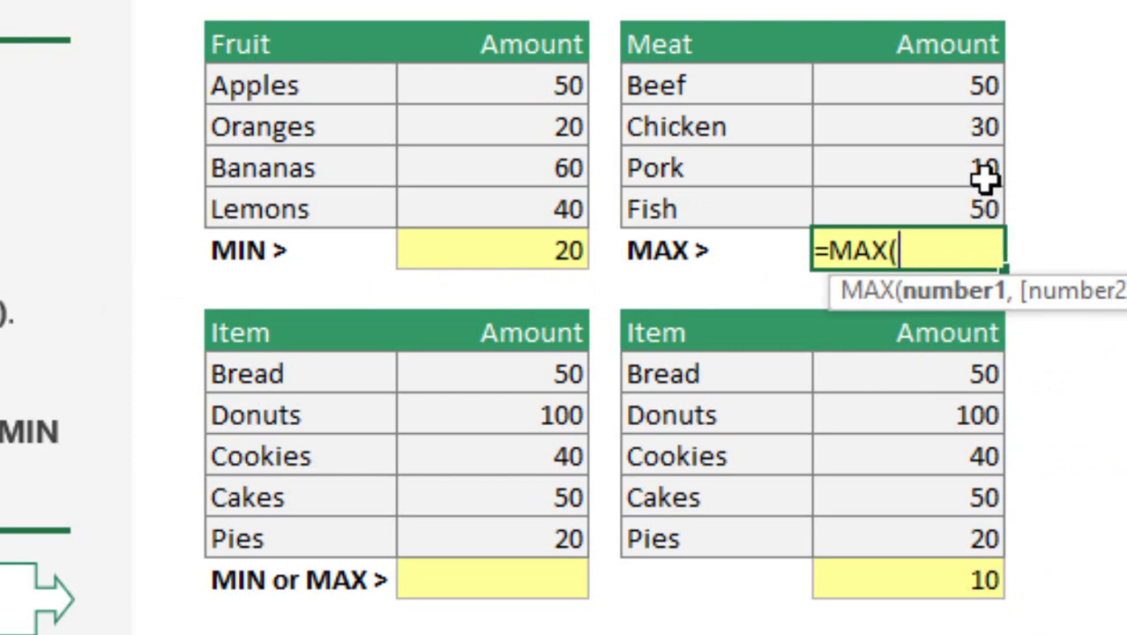
left_click_drag(949, 88, 964, 209)
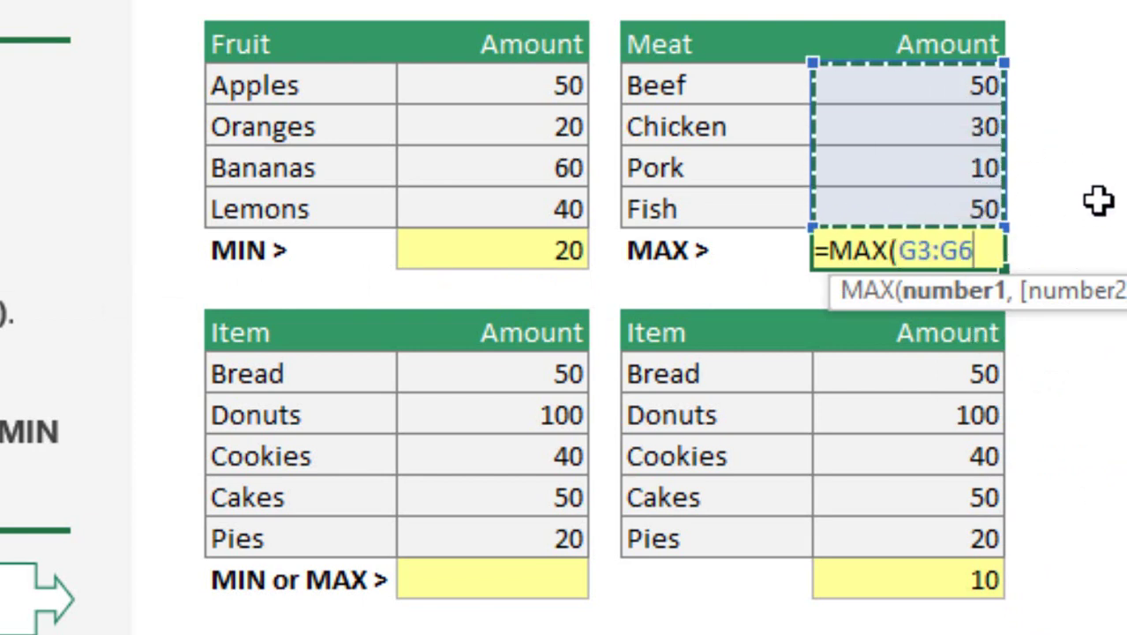
key("Return")
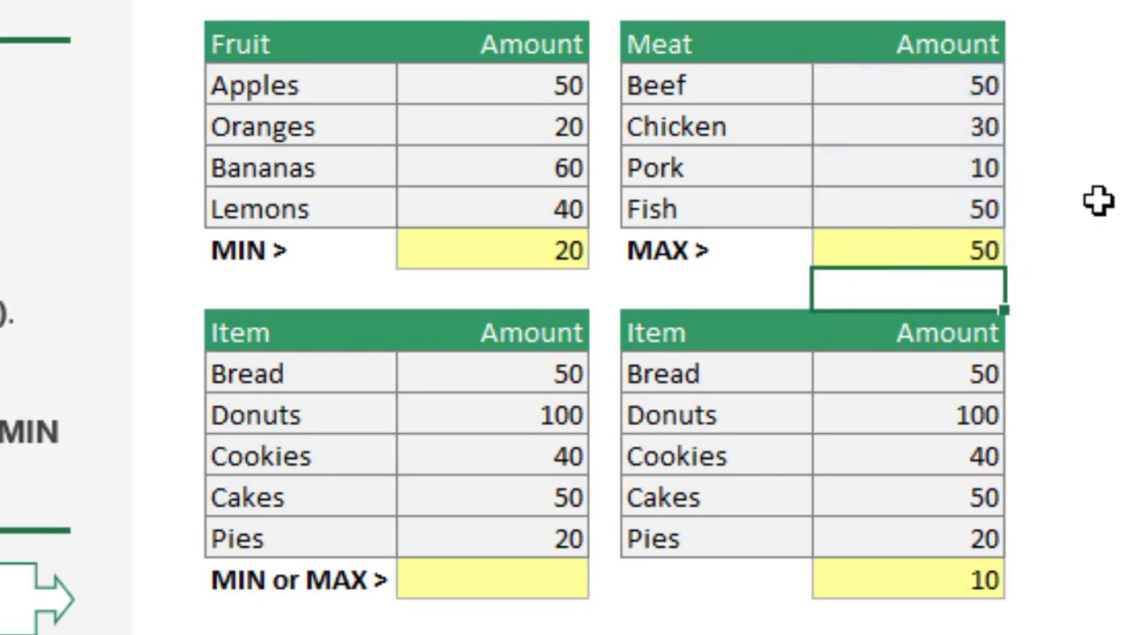
left_click(871, 246)
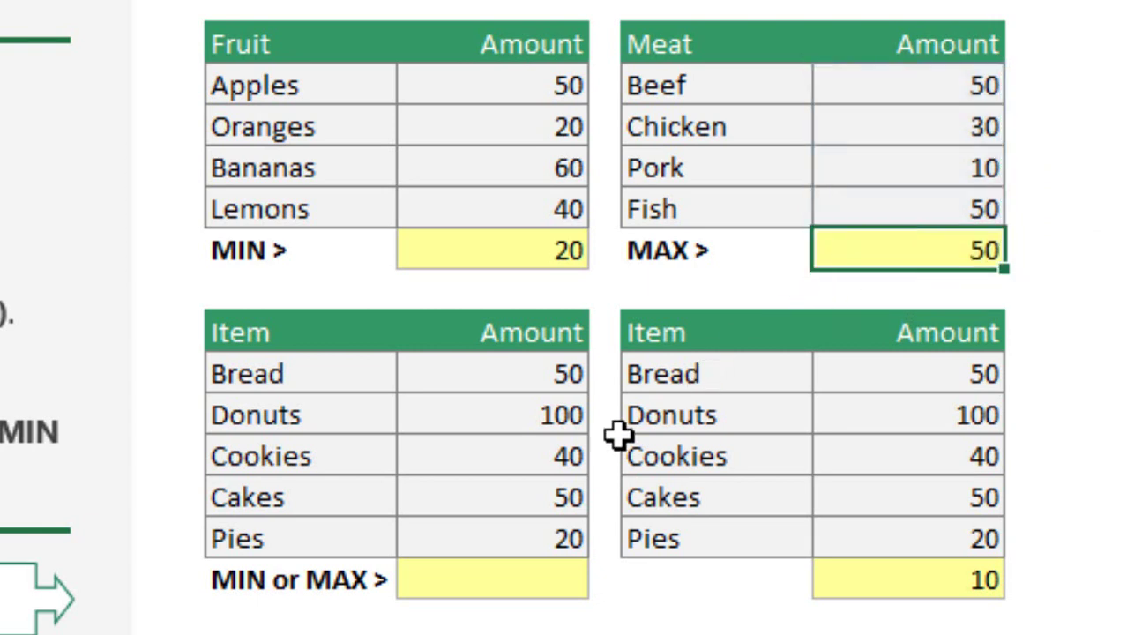
left_click(465, 578)
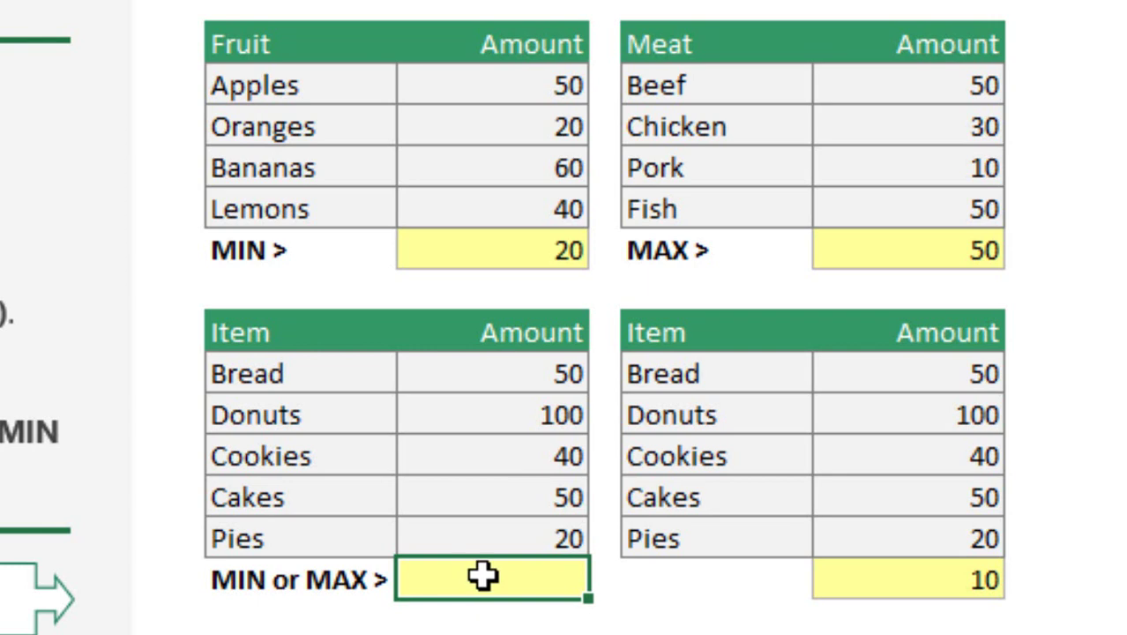
Enter =MIN(D10:D14) in the first Item table's MIN or MAX cell
double_click(460, 580)
type("=")
type("MIN")
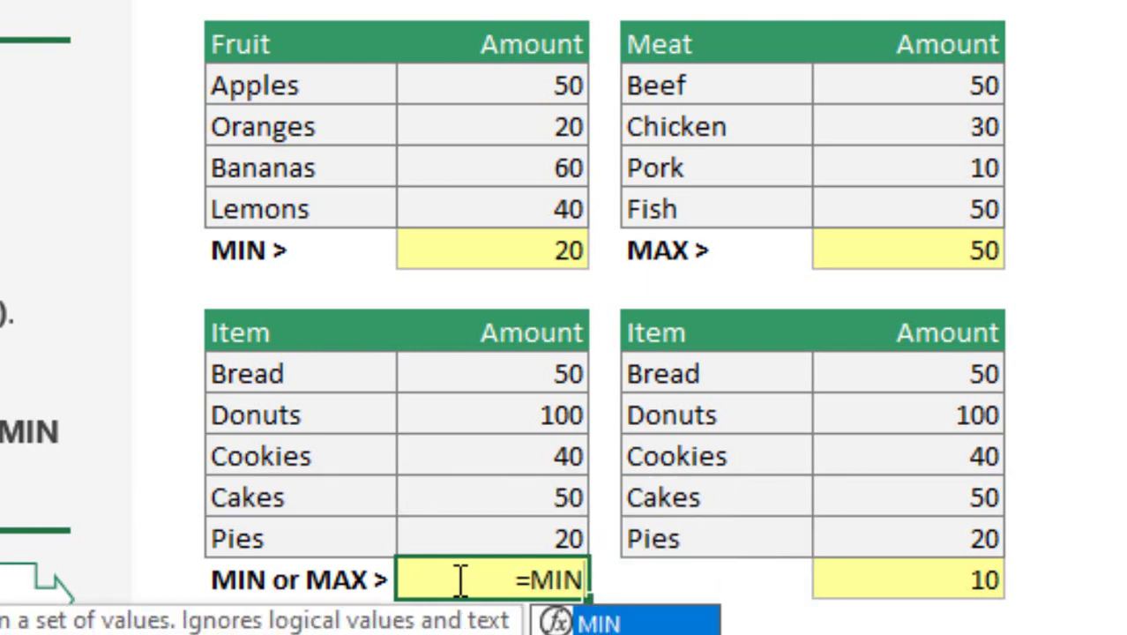
key("BackSpace")
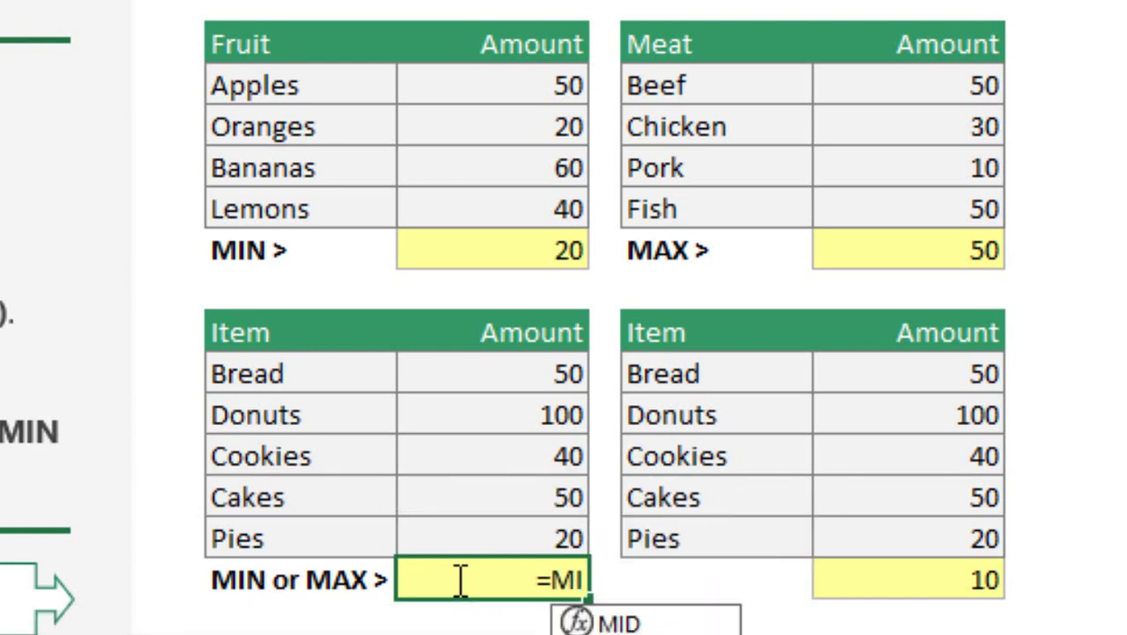
type("N(")
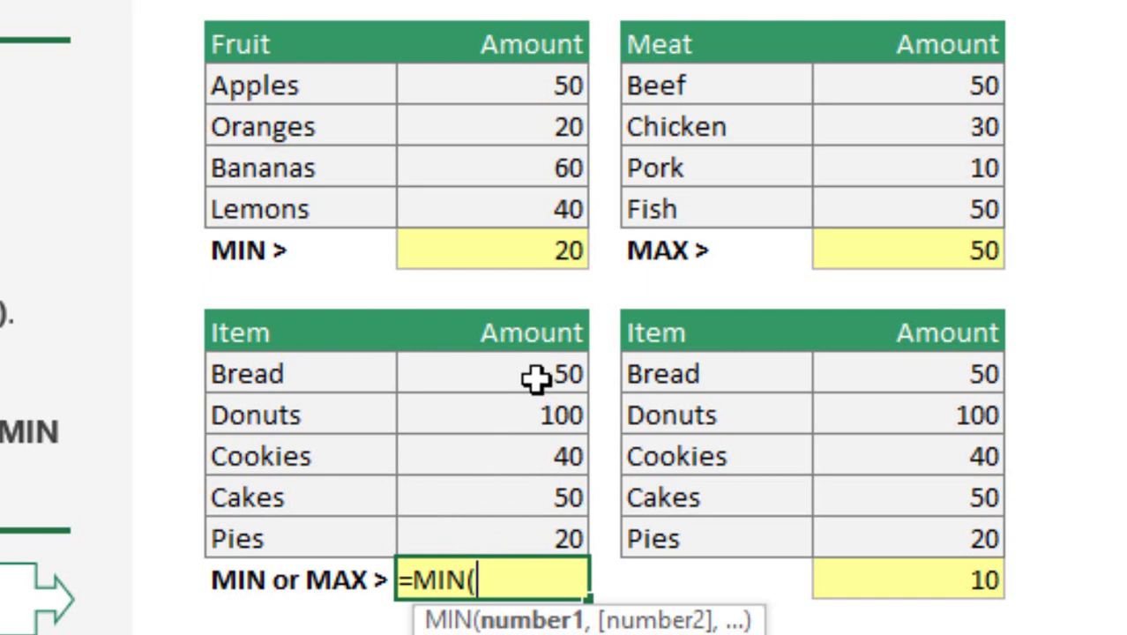
left_click_drag(536, 377, 529, 534)
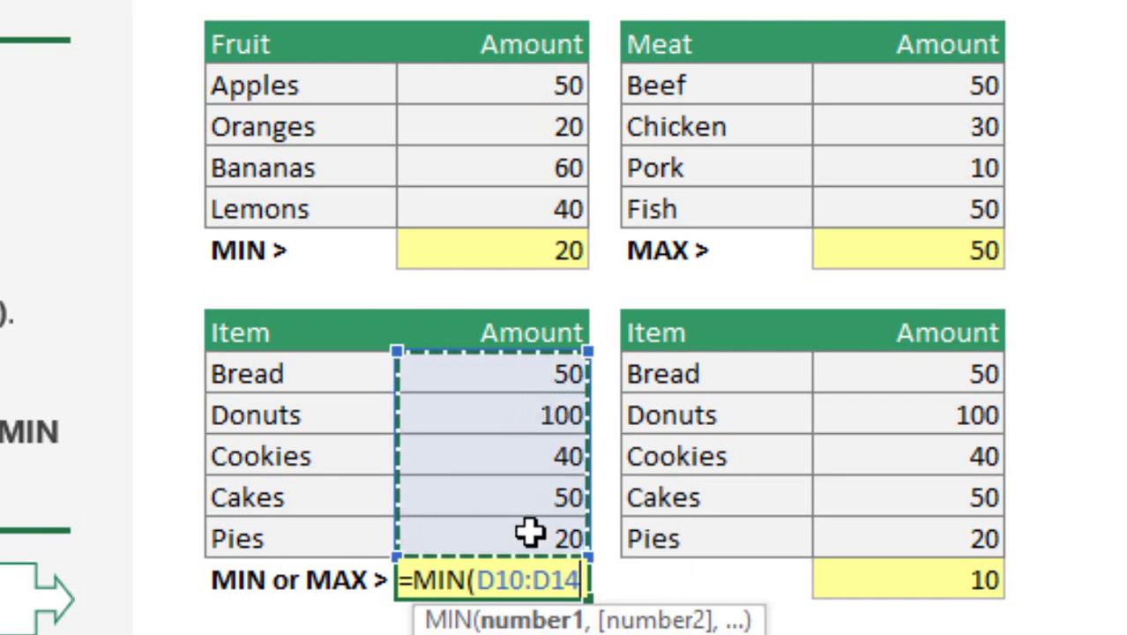
key("Return")
Replace it with =AVERAGE(D10:D14) as a trial, which shows 52
key("Up")
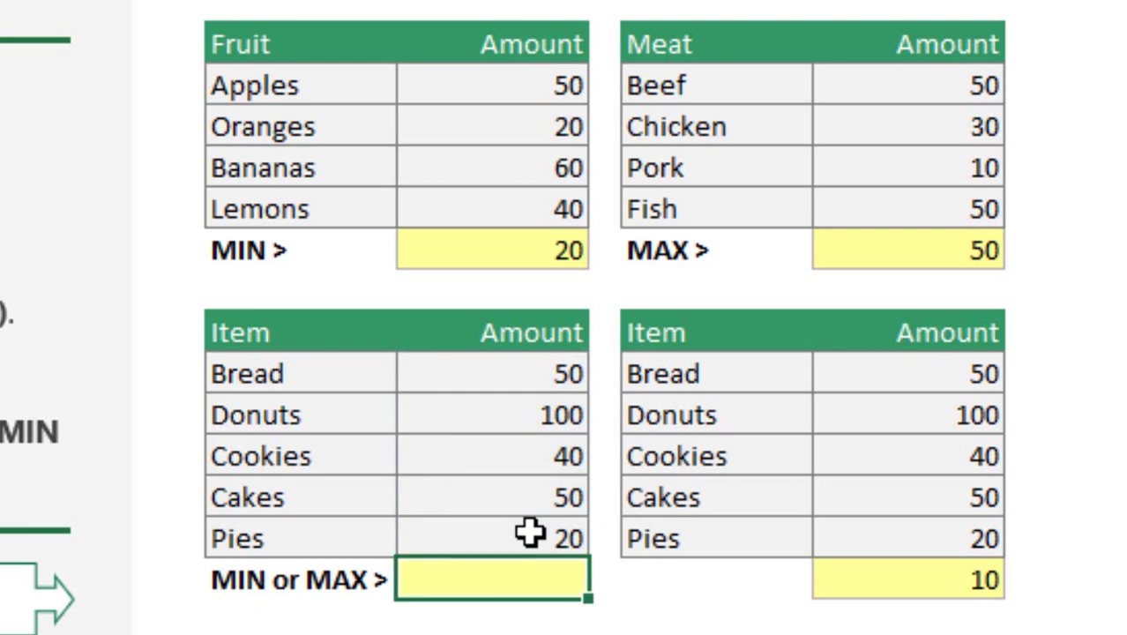
type("=AC")
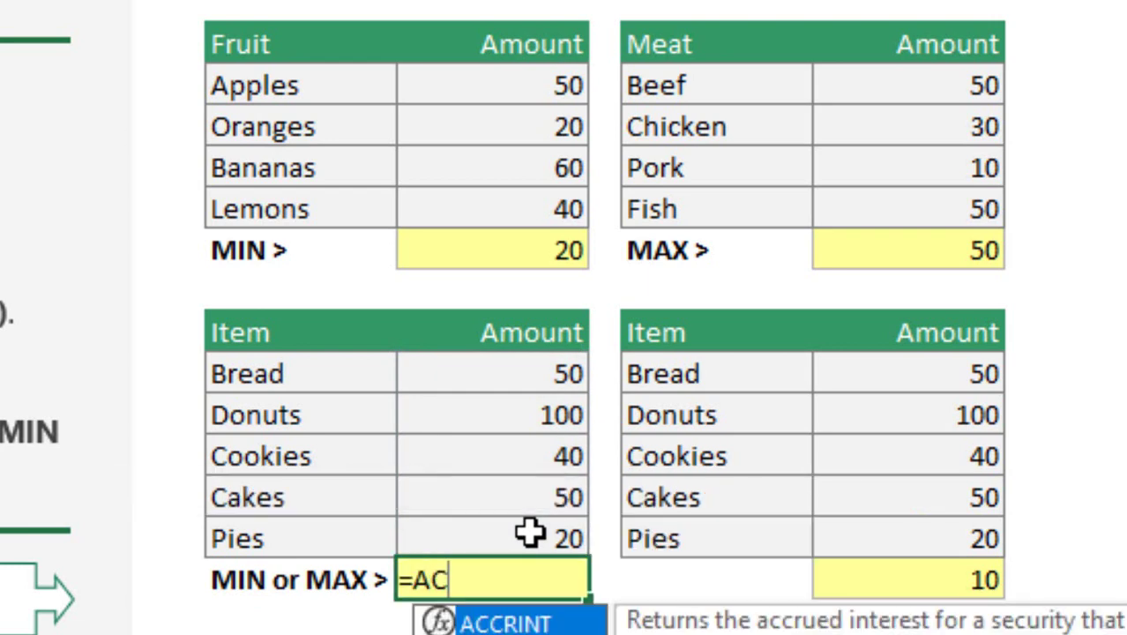
key("BackSpace")
type("VE")
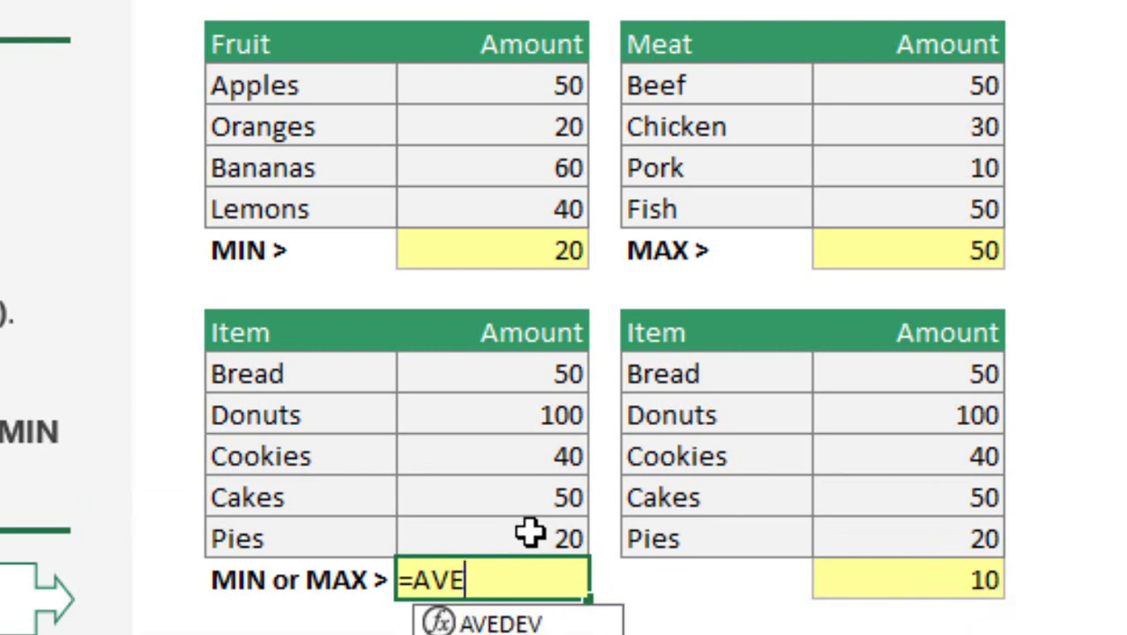
type("RAGE(")
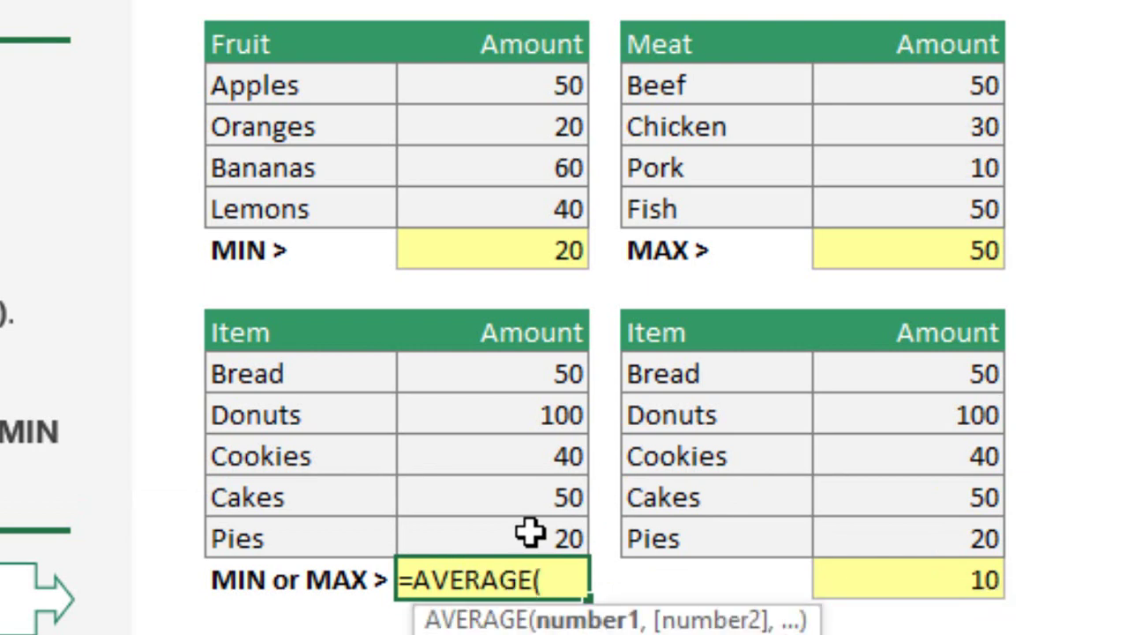
left_click_drag(528, 381, 554, 532)
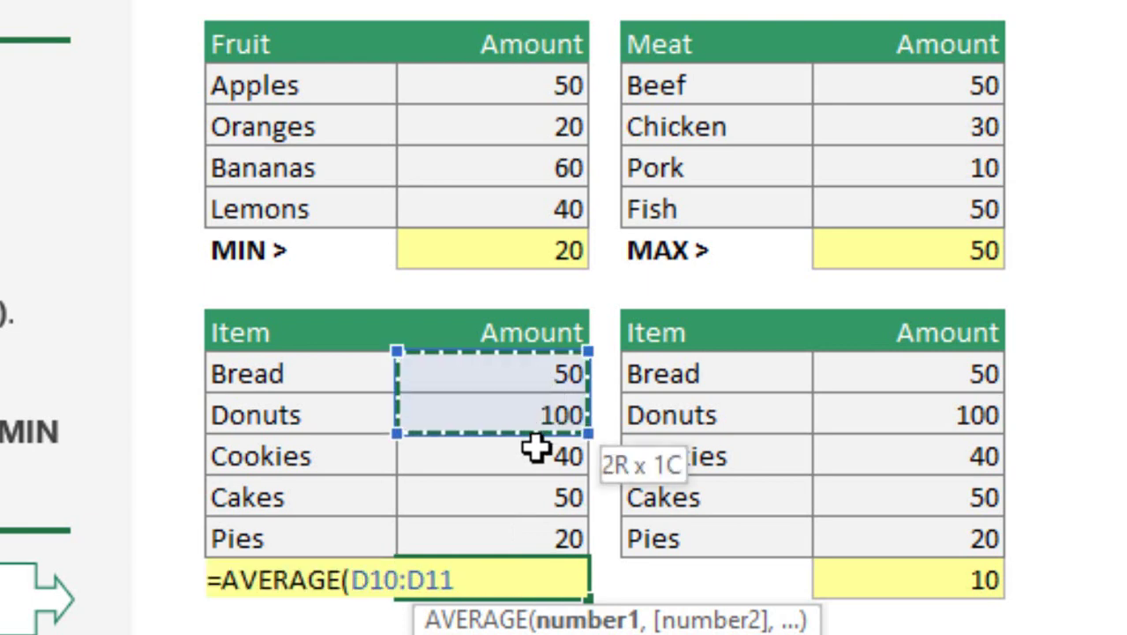
key("Return")
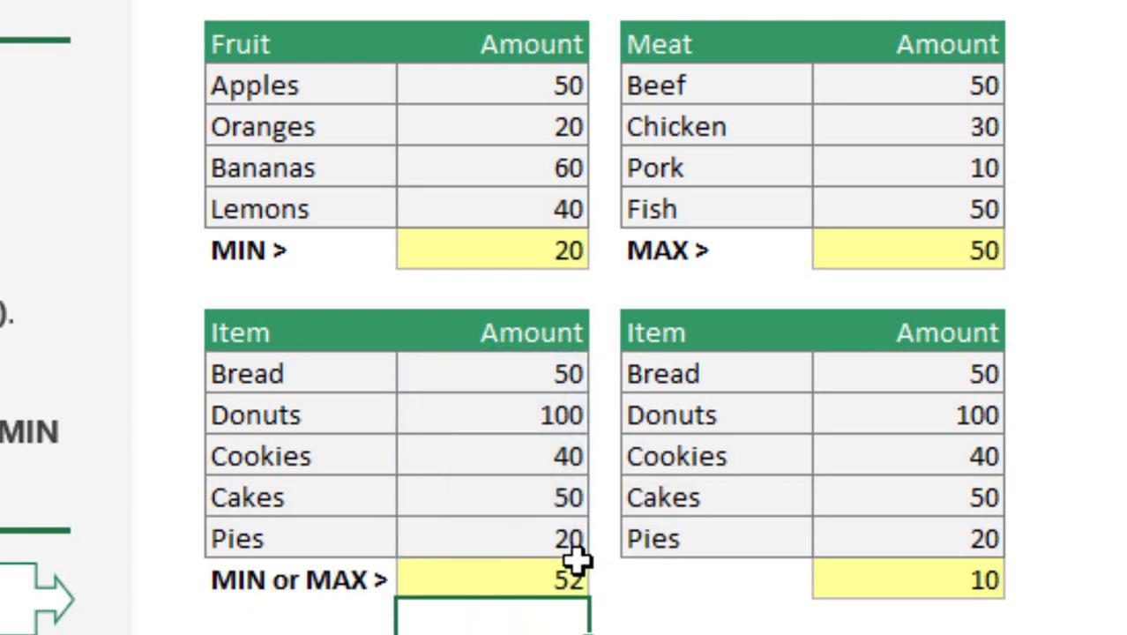
Revert the cell to =MIN(D10:D14), returning 20
left_click(543, 580)
type("=")
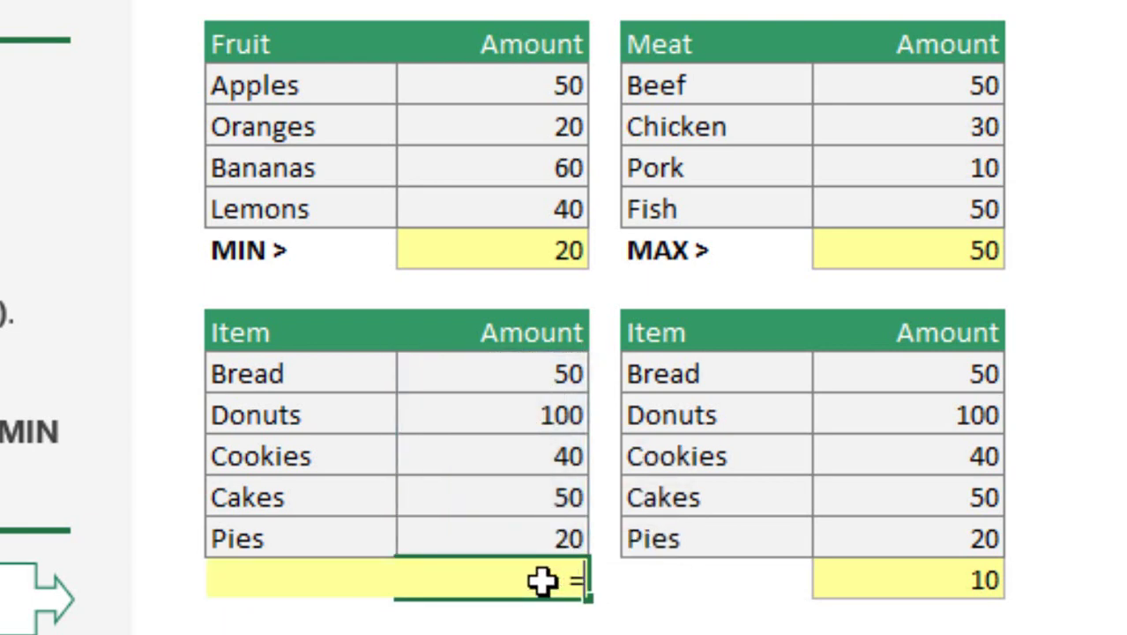
type("MIN")
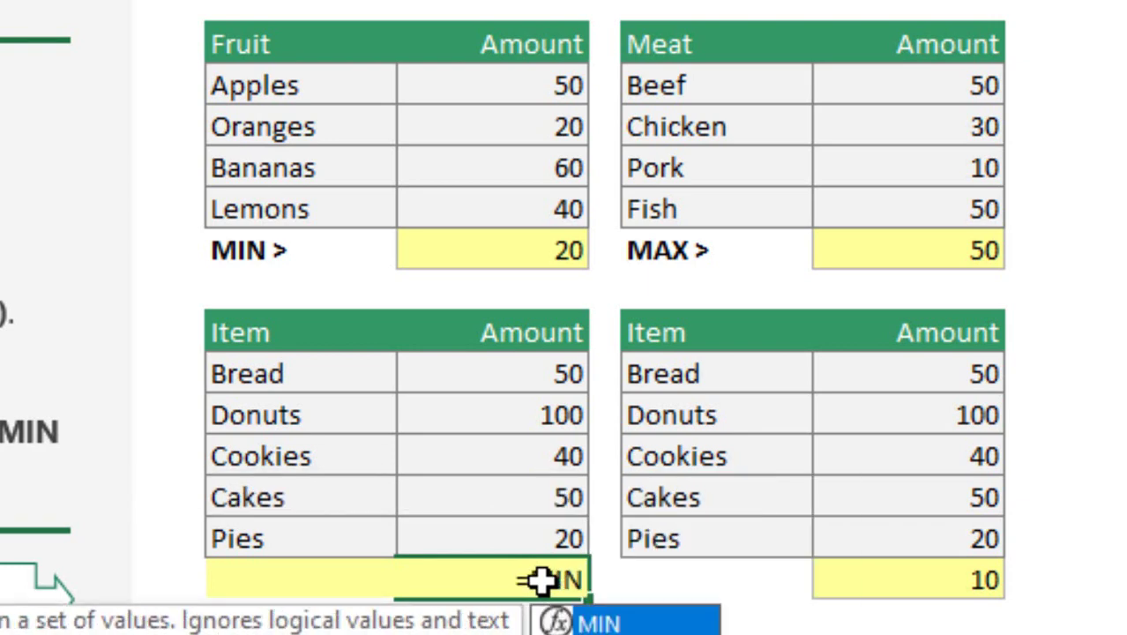
type("(")
left_click_drag(510, 385, 519, 525)
key("Return")
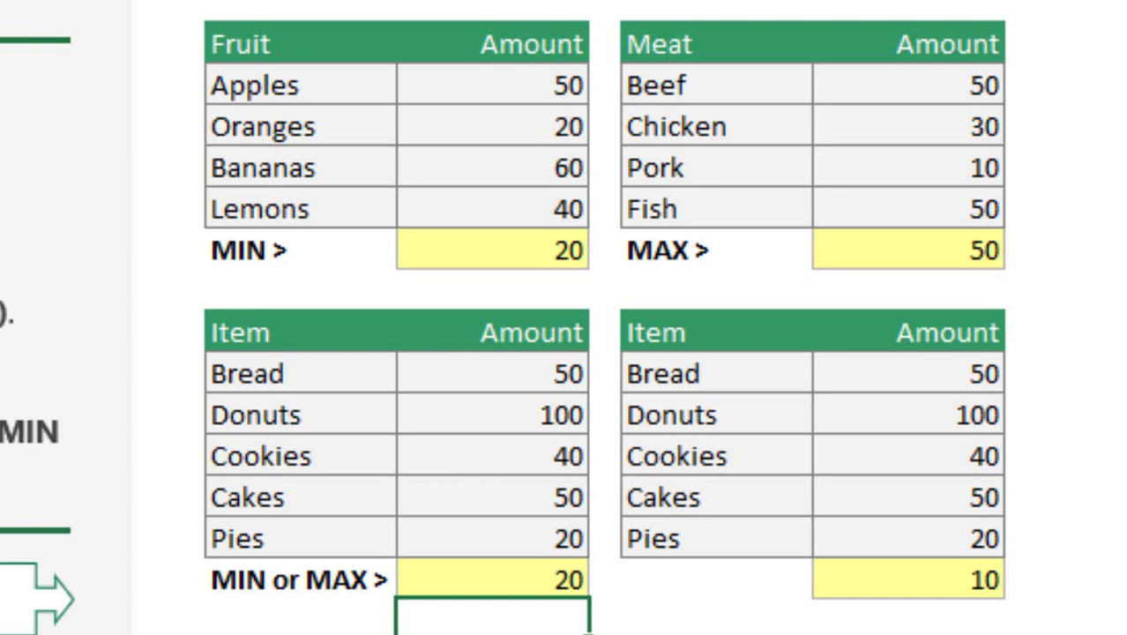
left_click(863, 536)
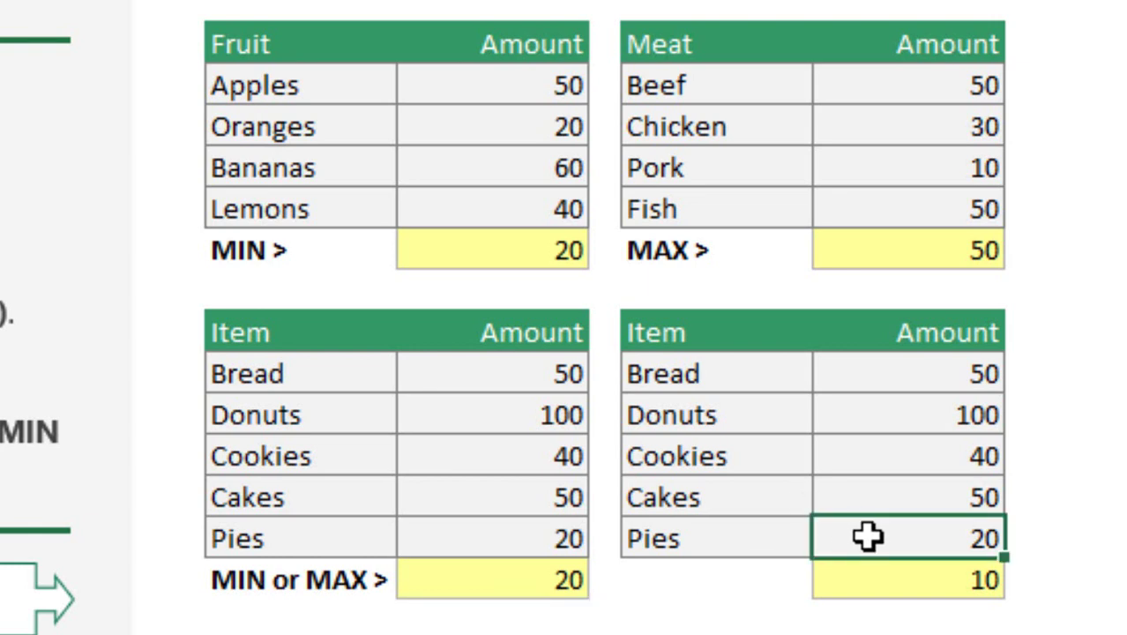
left_click(937, 579)
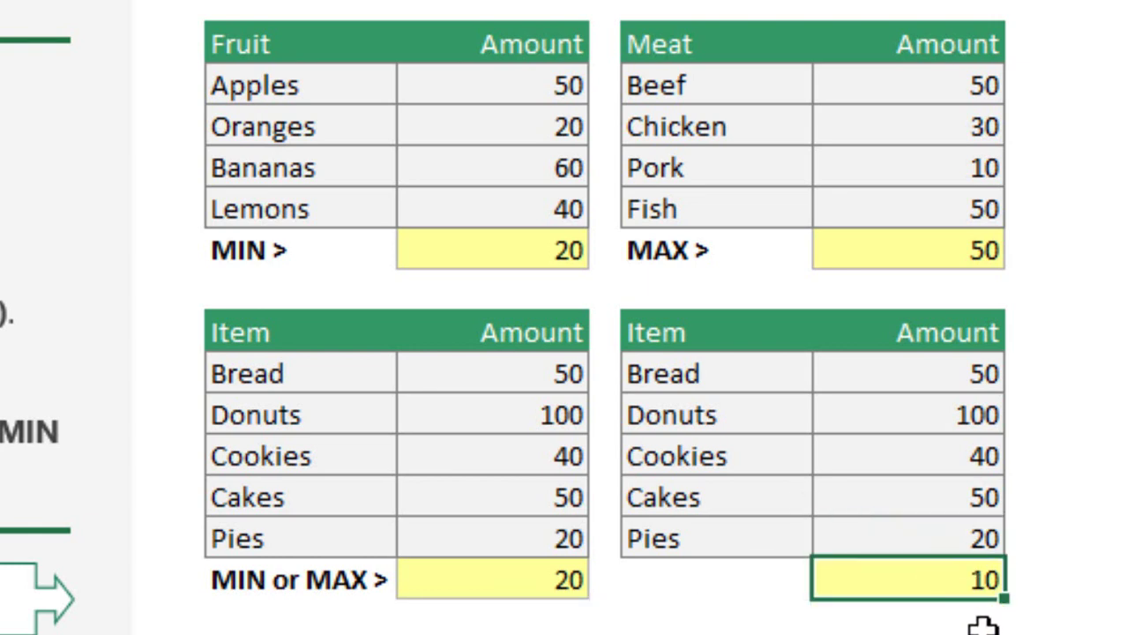
left_click(676, 500)
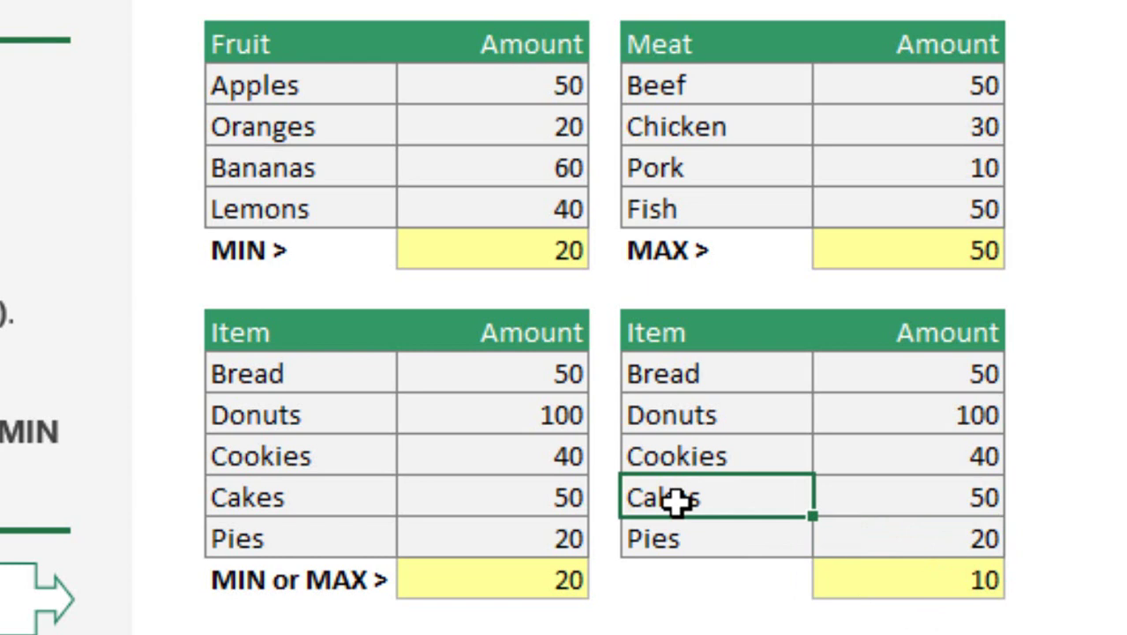